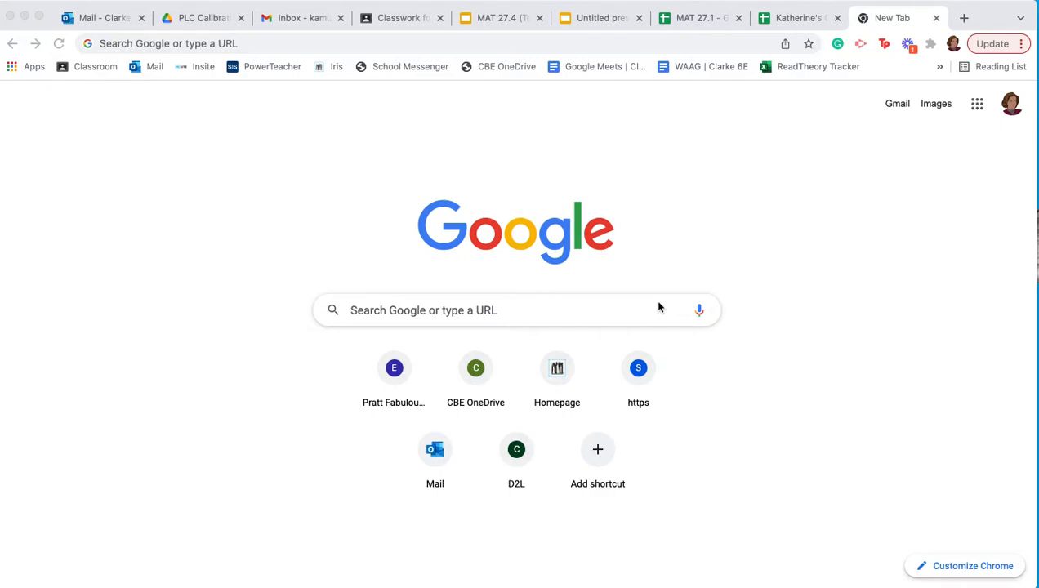
Switch to the questionnaire responses spreadsheet in Google Sheets and examine the pet summary table's headings and categories in D1:E7
left_click(789, 20)
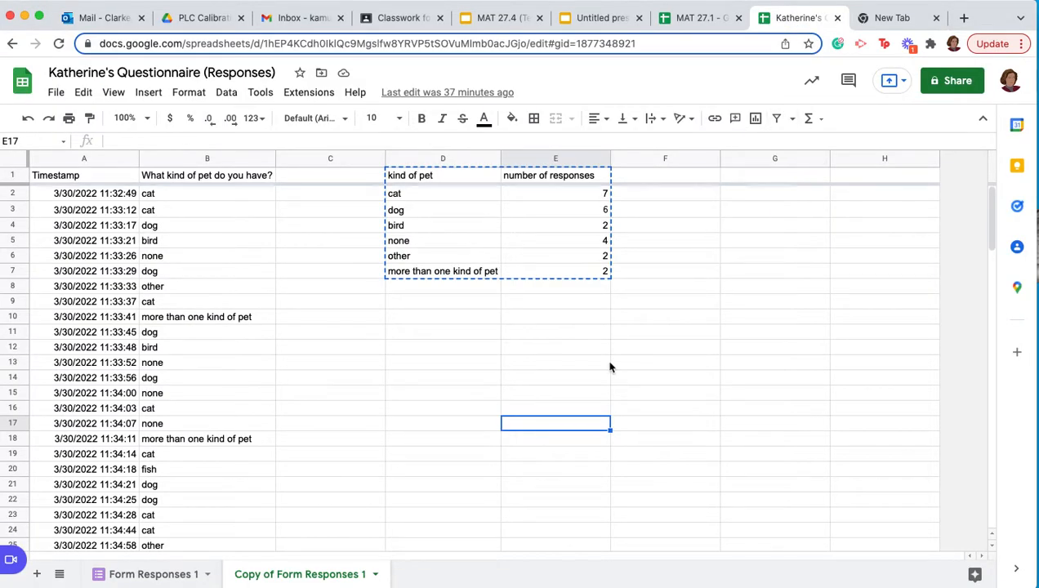
left_click(366, 337)
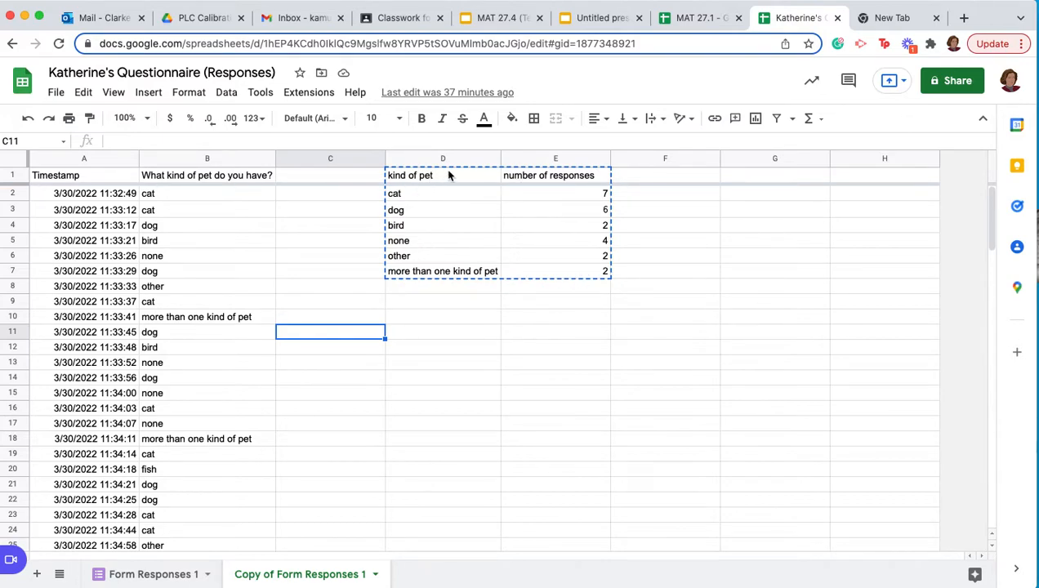
left_click(447, 307)
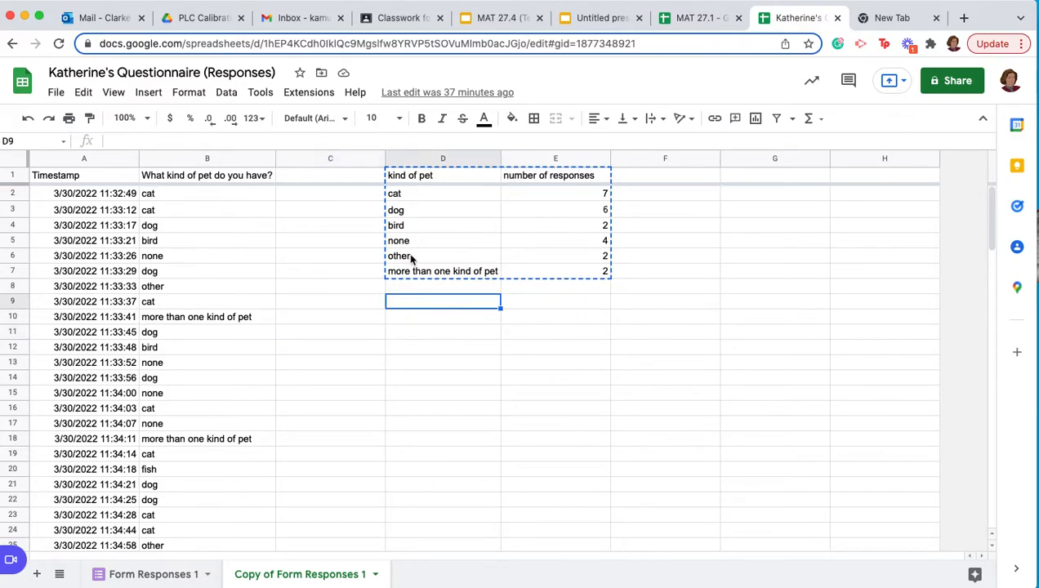
left_click(451, 178)
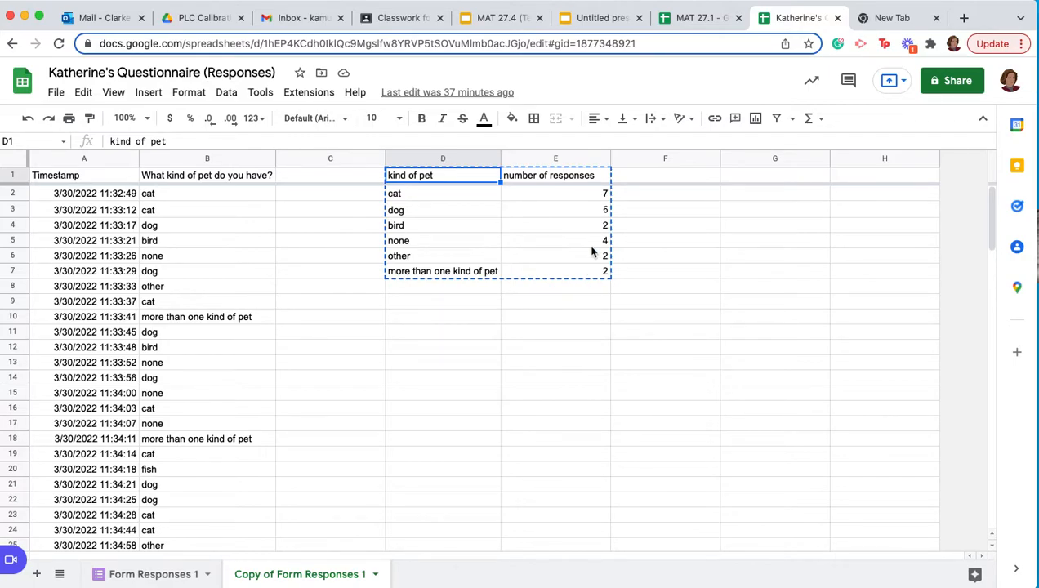
left_click(519, 328)
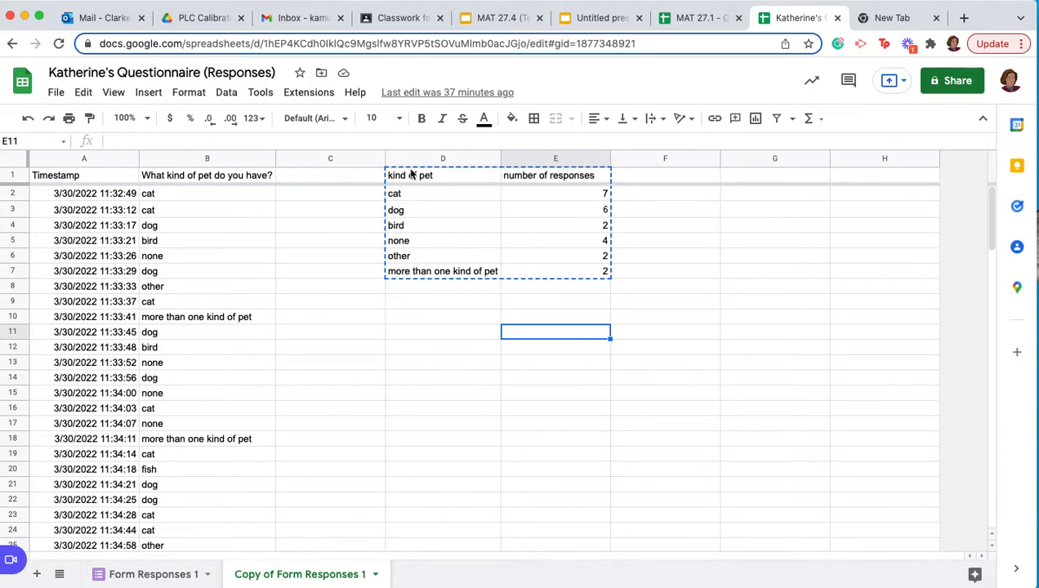
left_click(433, 182)
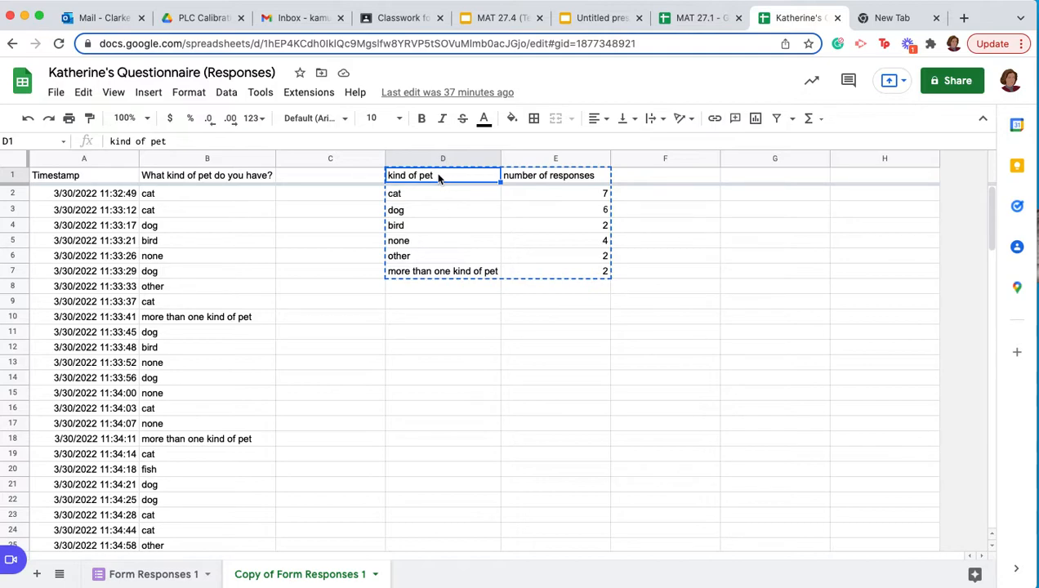
left_click(529, 177)
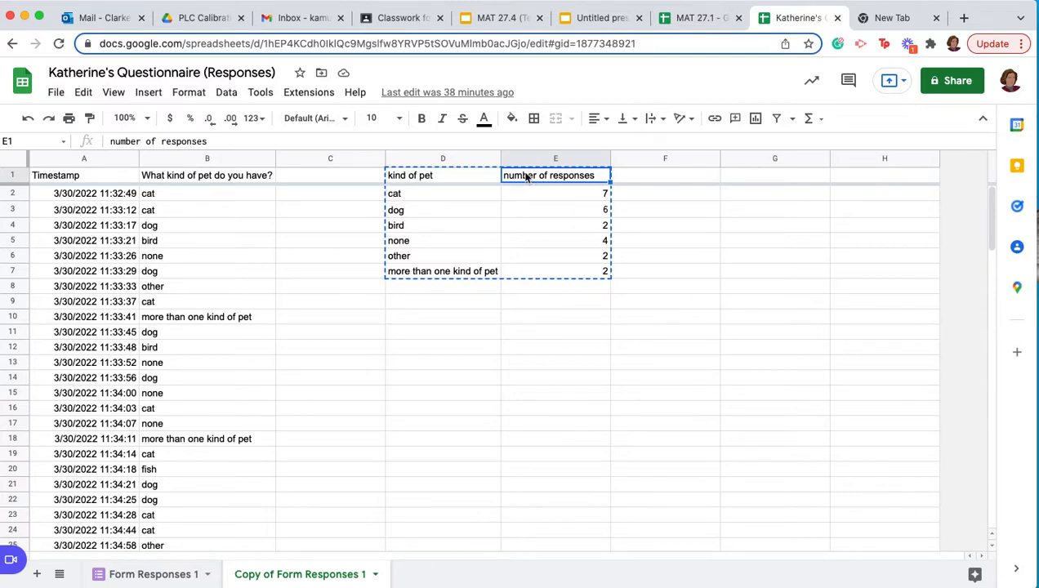
left_click(424, 194)
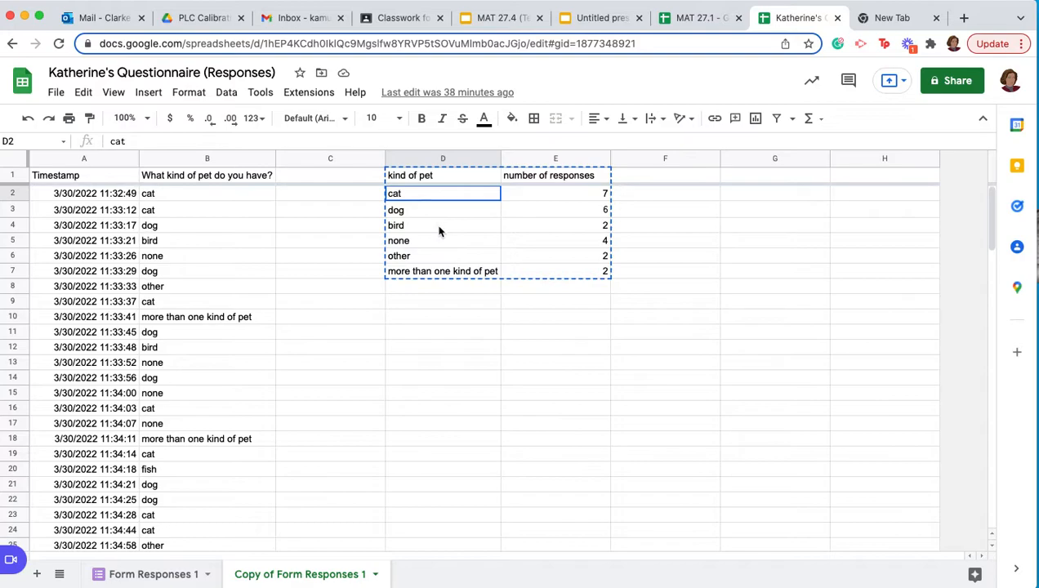
left_click_drag(437, 197, 443, 275)
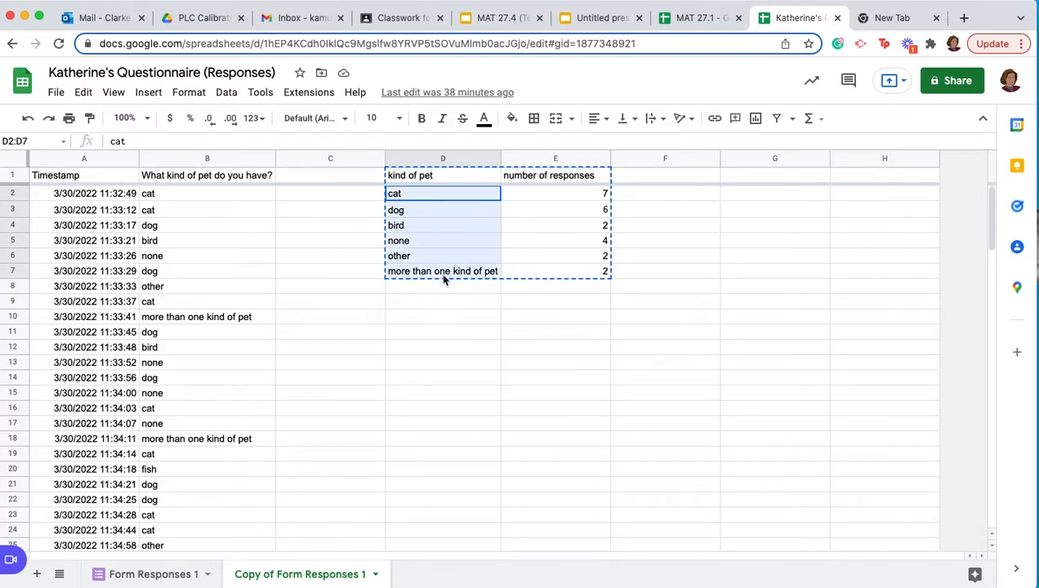
left_click(433, 178)
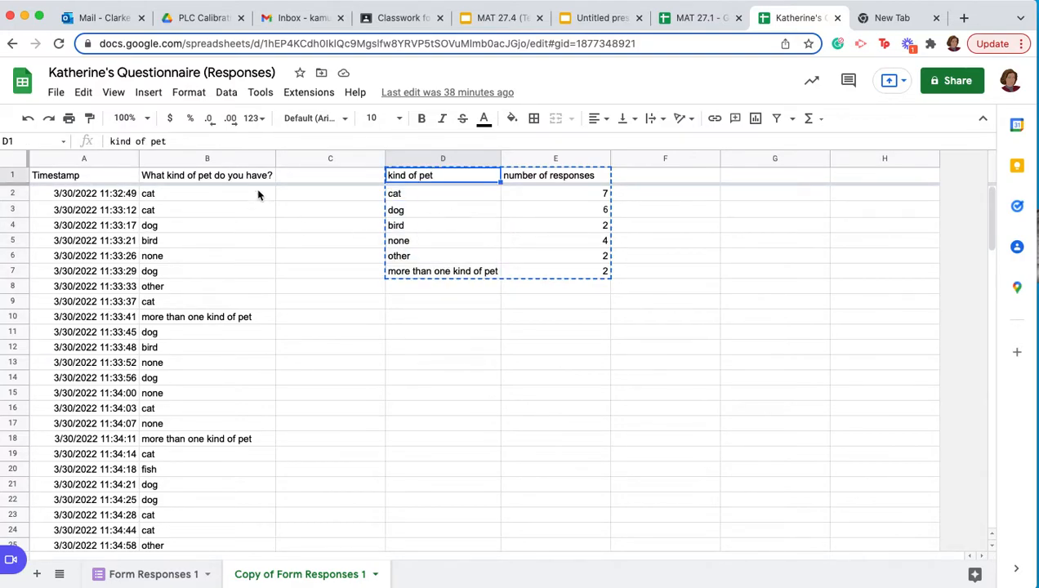
Go through the individual answers to "What kind of pet do you have?" in column B from row 2 to row 25
left_click(183, 195)
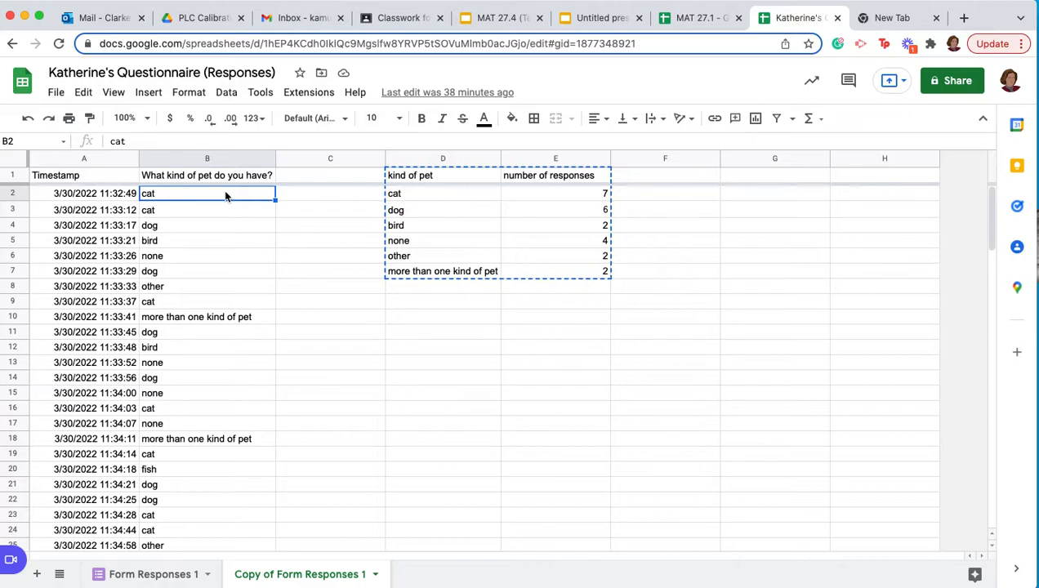
key("Down")
key("Down")
key("Down")
key("Down")
key("Down")
key("Down")
key("Down")
key("Down")
key("Down")
key("Down")
key("Down")
key("Down")
key("Down")
key("Down")
key("Down")
key("Down")
key("Down")
key("Down")
key("Down")
key("Down")
key("Down")
key("Down")
key("Down")
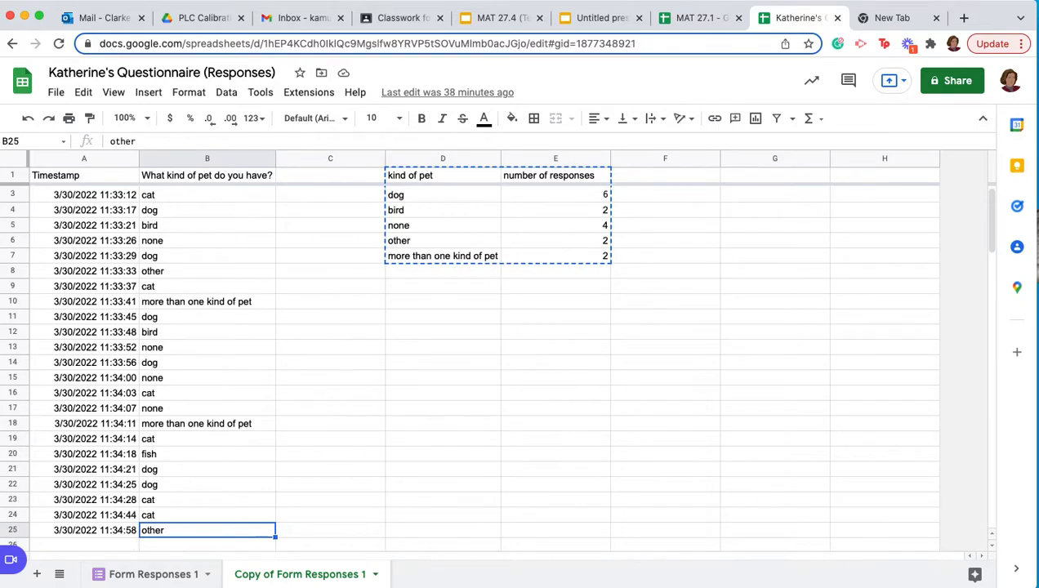
key("Down")
key("Up")
key("Up")
key("Up")
key("Up")
key("Up")
key("Up")
key("Up")
key("Up")
key("Up")
key("Up")
key("Up")
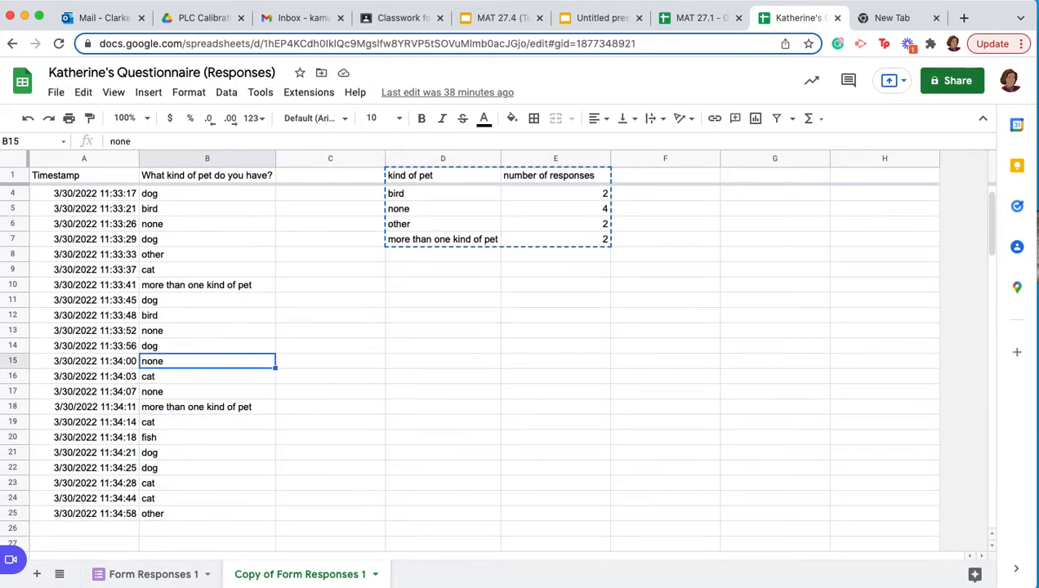
key("Up")
key("Up")
key("Up")
key("Up")
key("Up")
key("Up")
key("Up")
key("Up")
key("Up")
key("Up")
key("Up")
key("Up")
key("Up")
key("Up")
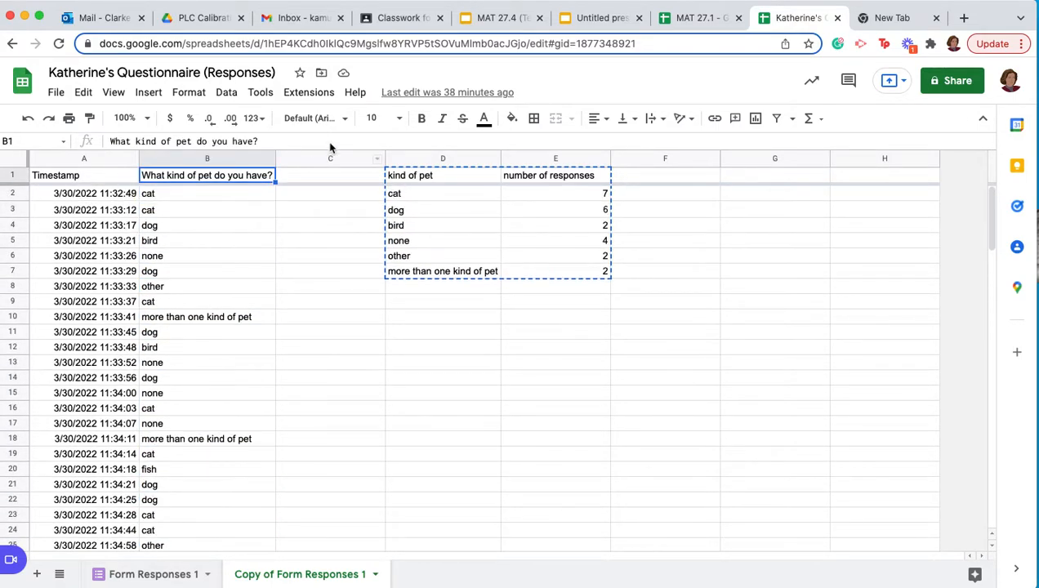
Check how the cat count is calculated and trace the dog category to its matching answers in column B
left_click(444, 197)
left_click(564, 194)
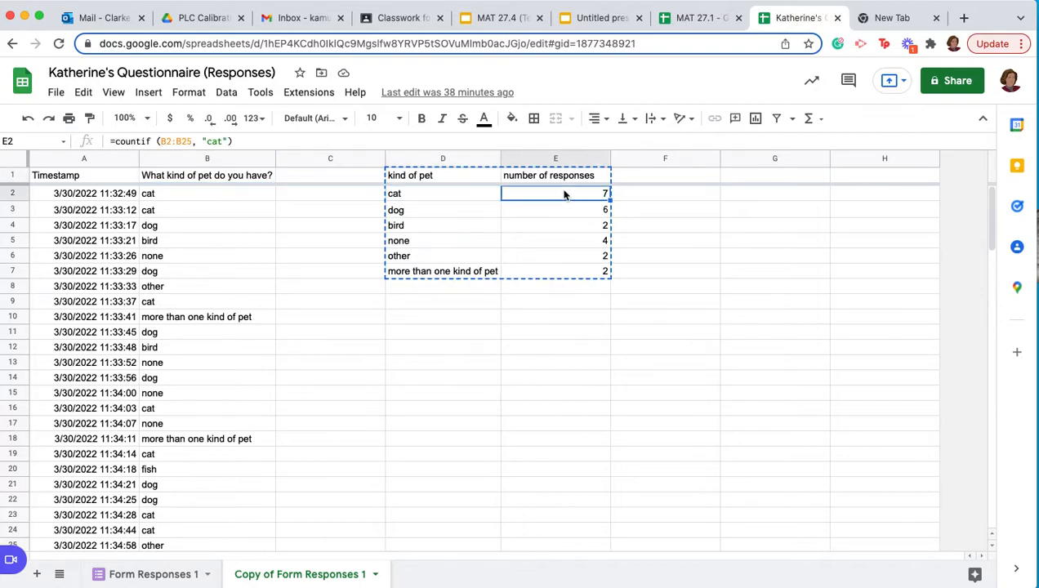
left_click(462, 198)
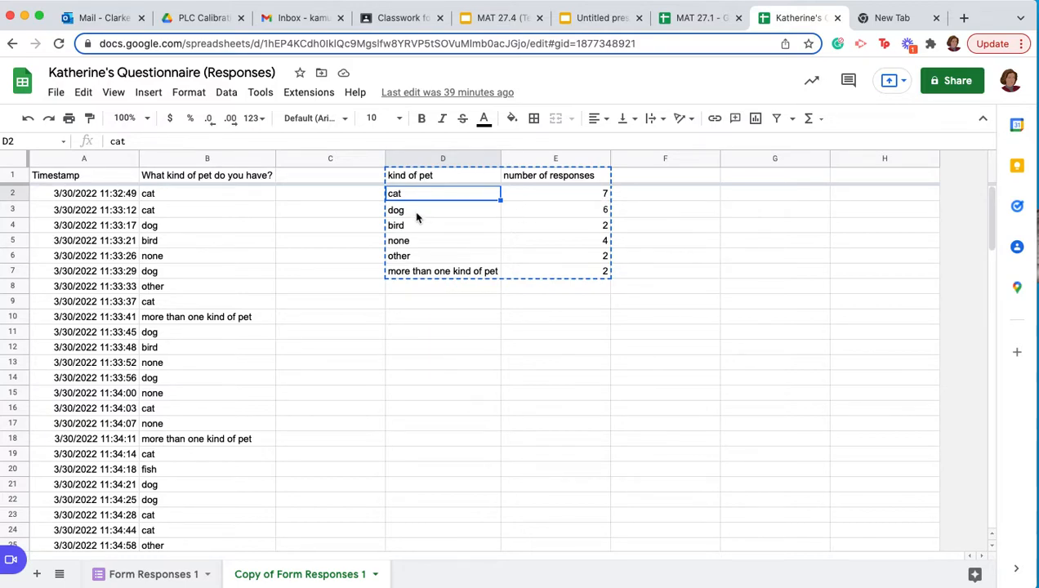
left_click(444, 215)
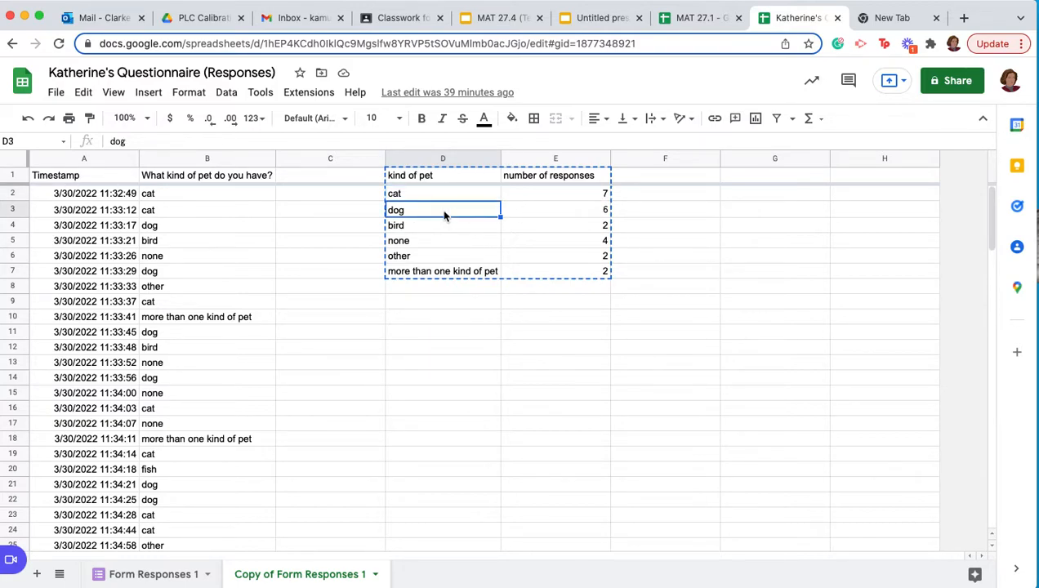
left_click(194, 229)
left_click(192, 274)
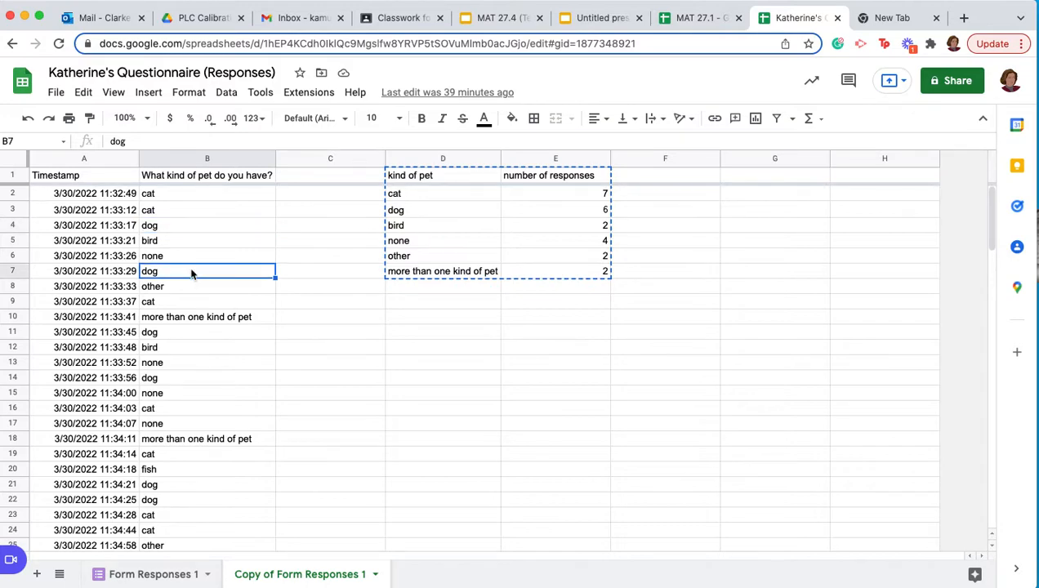
left_click(195, 335)
left_click(188, 379)
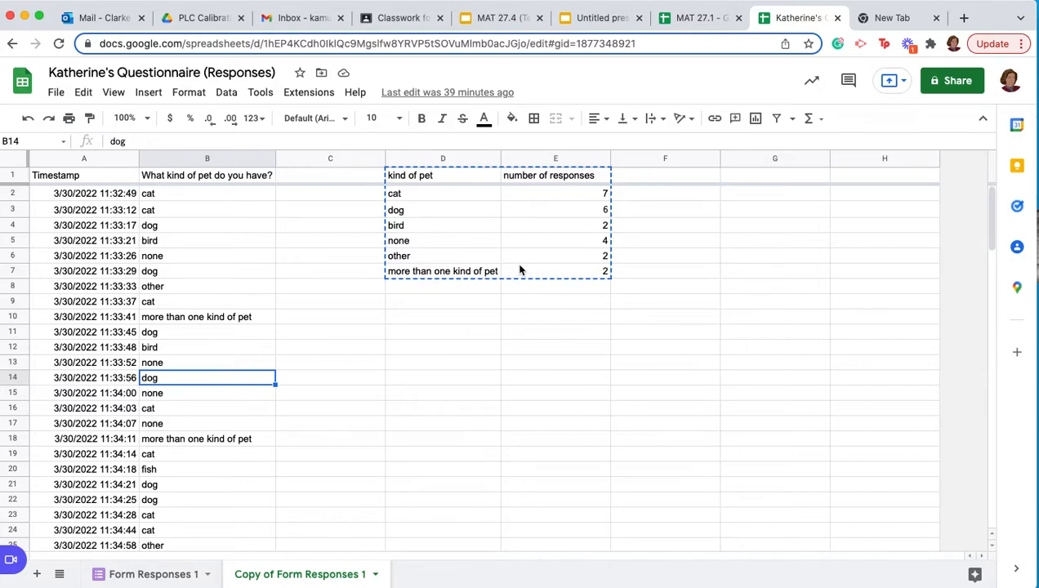
Copy the pet summary table in D1:E7 and switch to the untitled presentation in Google Slides
left_click(434, 181)
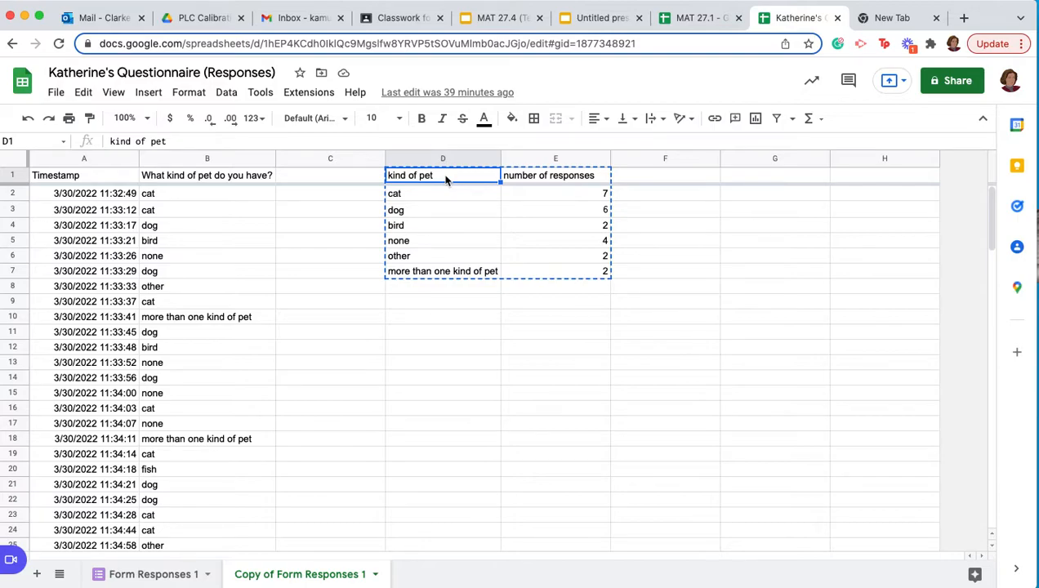
left_click_drag(455, 187, 562, 273)
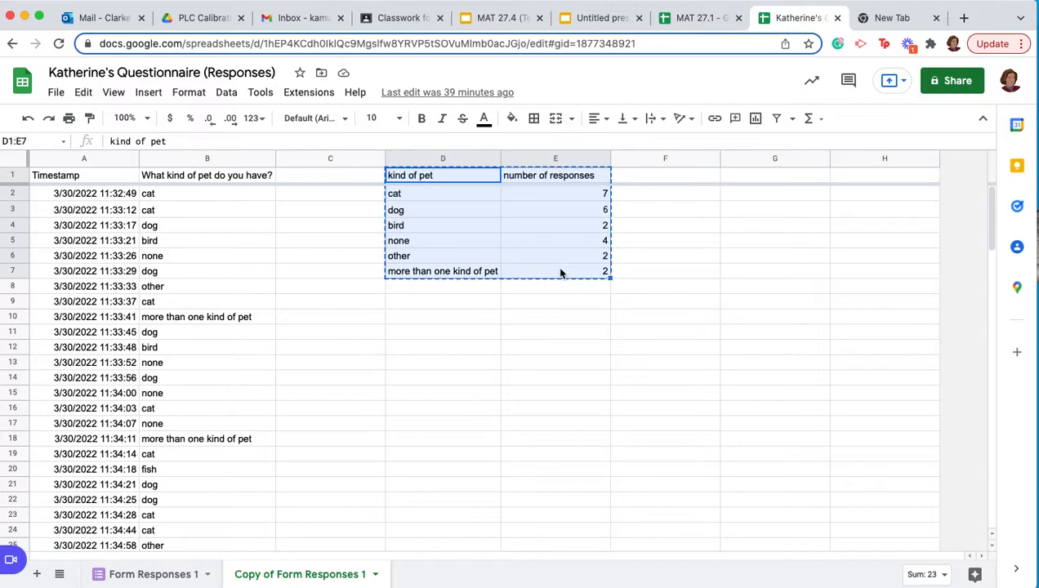
left_click(84, 93)
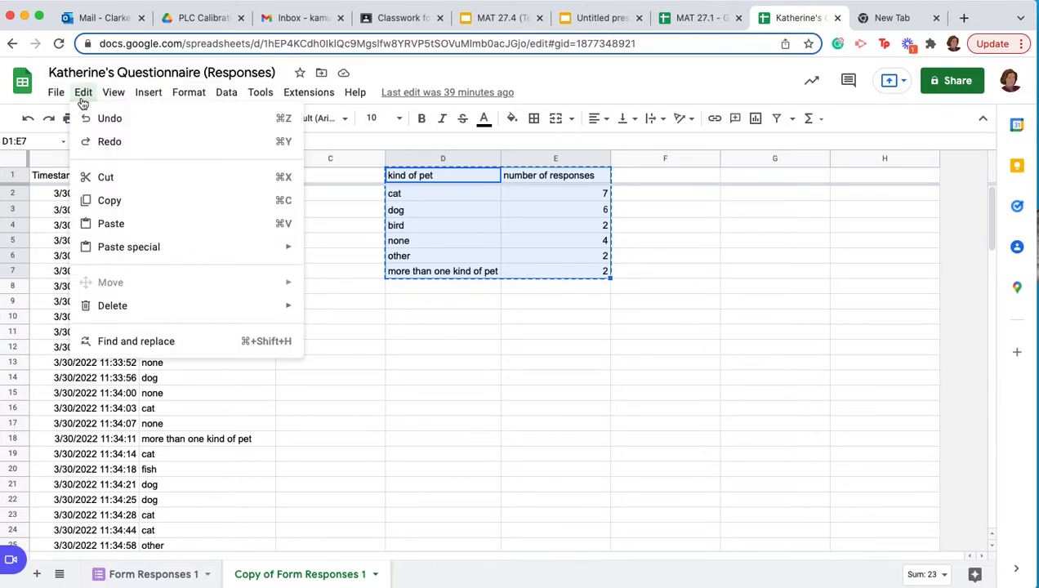
left_click(118, 204)
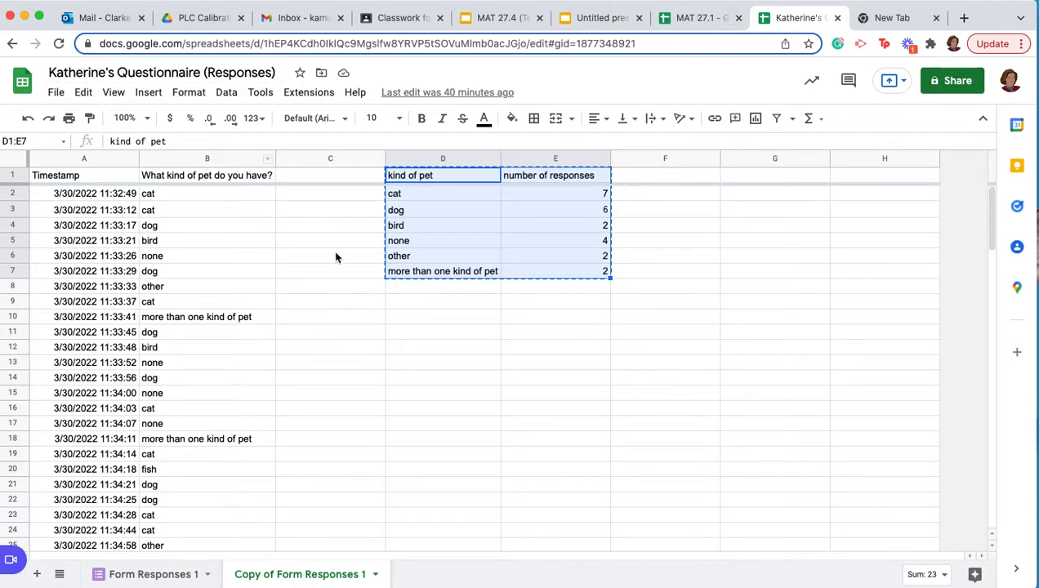
left_click(587, 20)
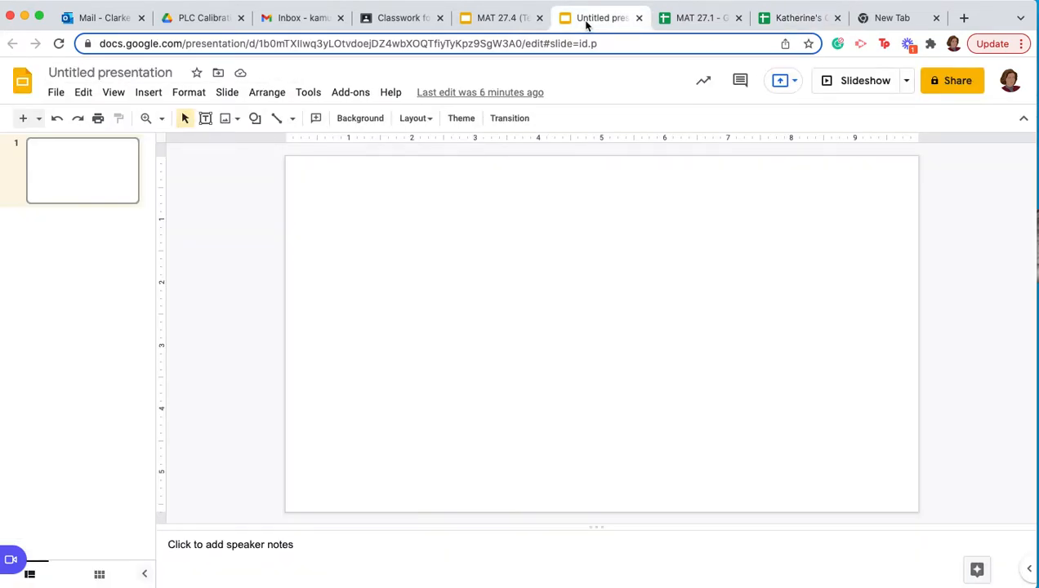
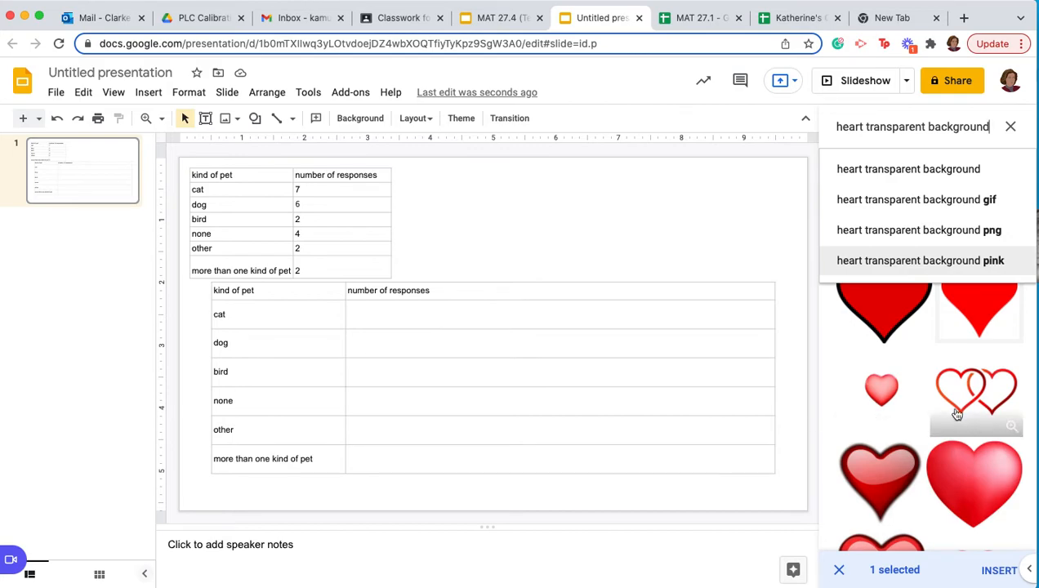
Add the shaded pink-red heart to the image selection and insert both chosen hearts on the slide
scroll(972, 406, "down", 2)
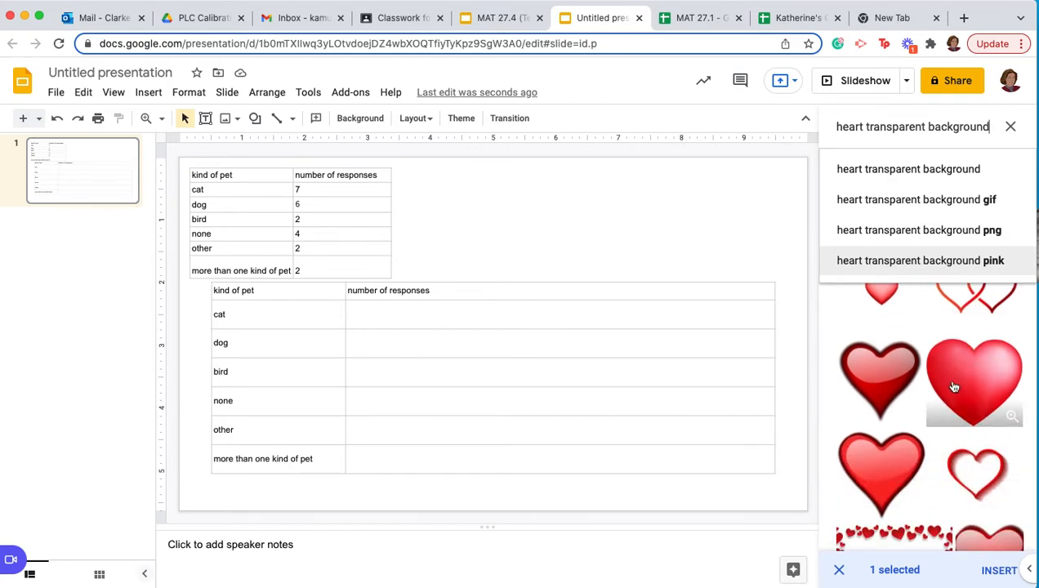
left_click(977, 404)
left_click(977, 403)
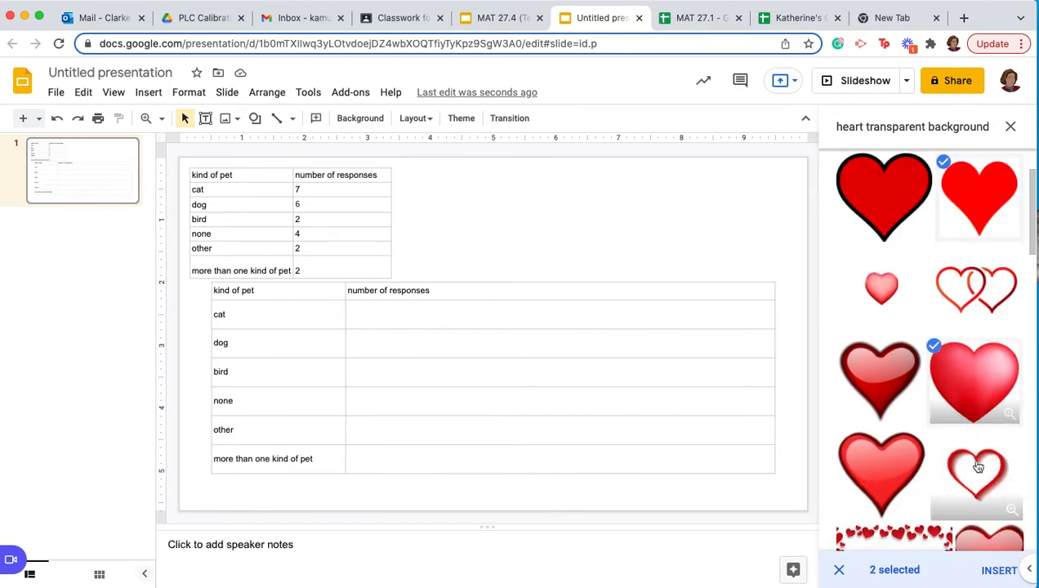
left_click(998, 572)
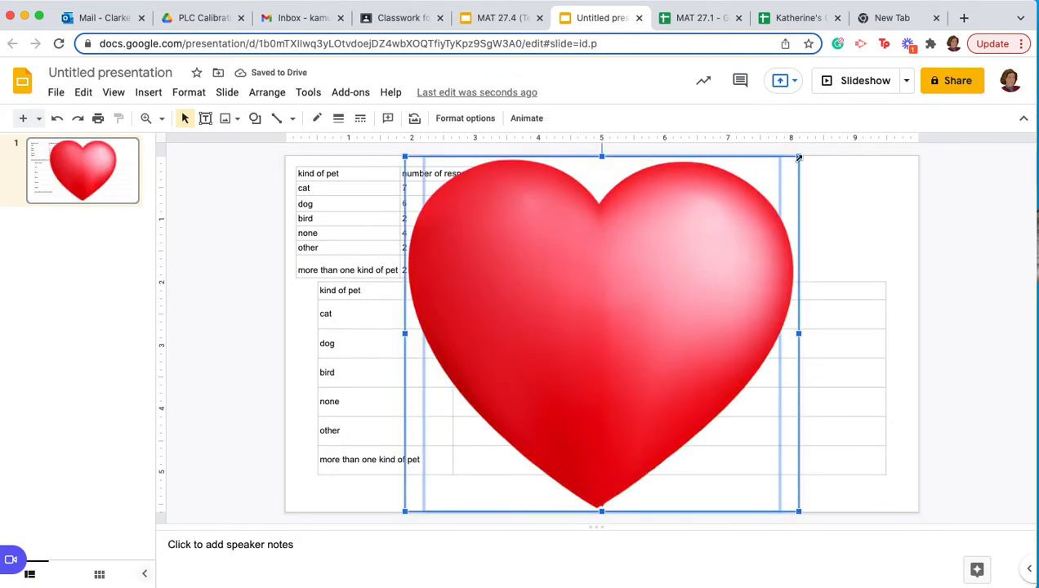
Shrink both heart images to small icons and place them side by side in the empty area beside the upper table
left_click_drag(799, 157, 562, 188)
left_click(729, 232)
left_click(727, 213)
left_click(682, 250)
left_click(638, 239)
left_click_drag(638, 239, 659, 195)
left_click(699, 222)
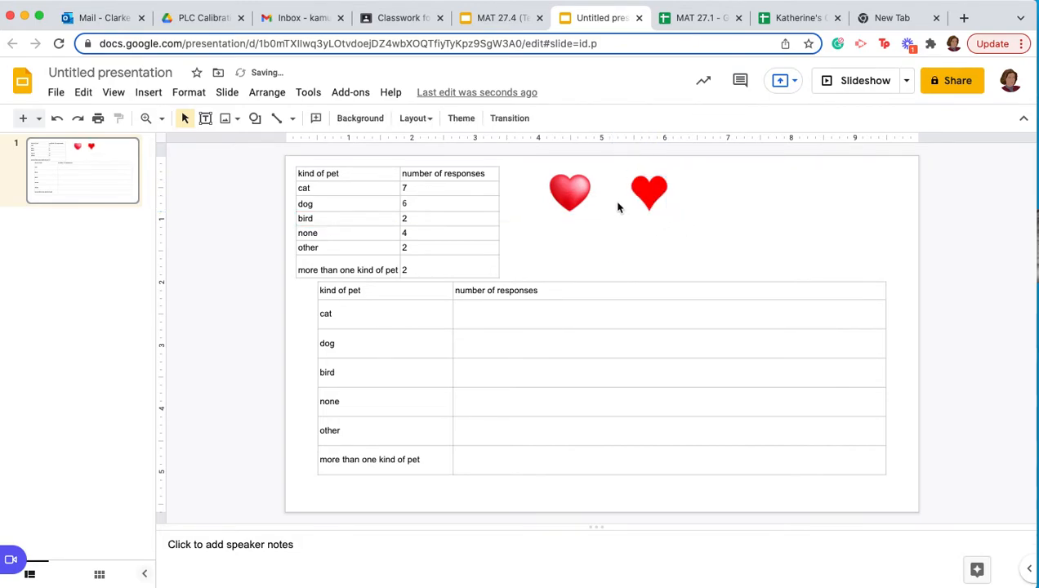
Delete the flat red heart and move the shaded heart slightly farther away from the upper table
left_click(653, 189)
key("Delete")
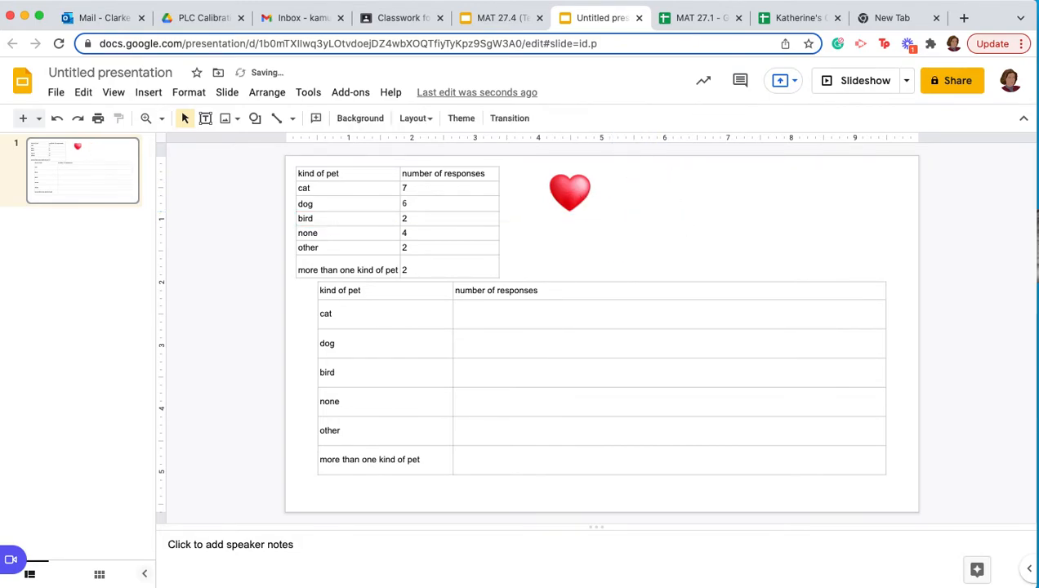
left_click_drag(574, 174, 634, 184)
left_click(685, 226)
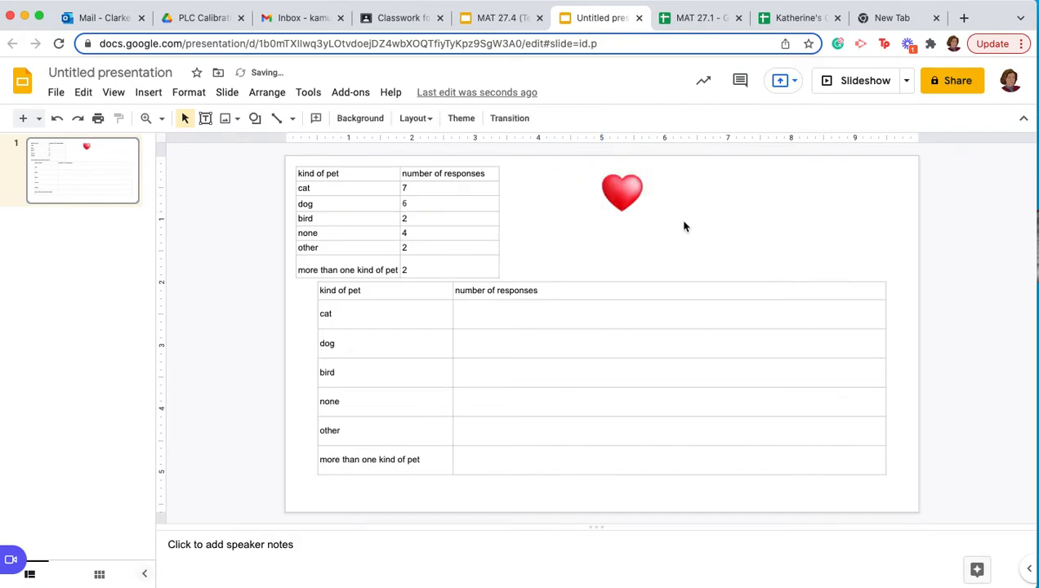
Draw a heart shape matching the heart image's size, below and to the right of that image
left_click(472, 317)
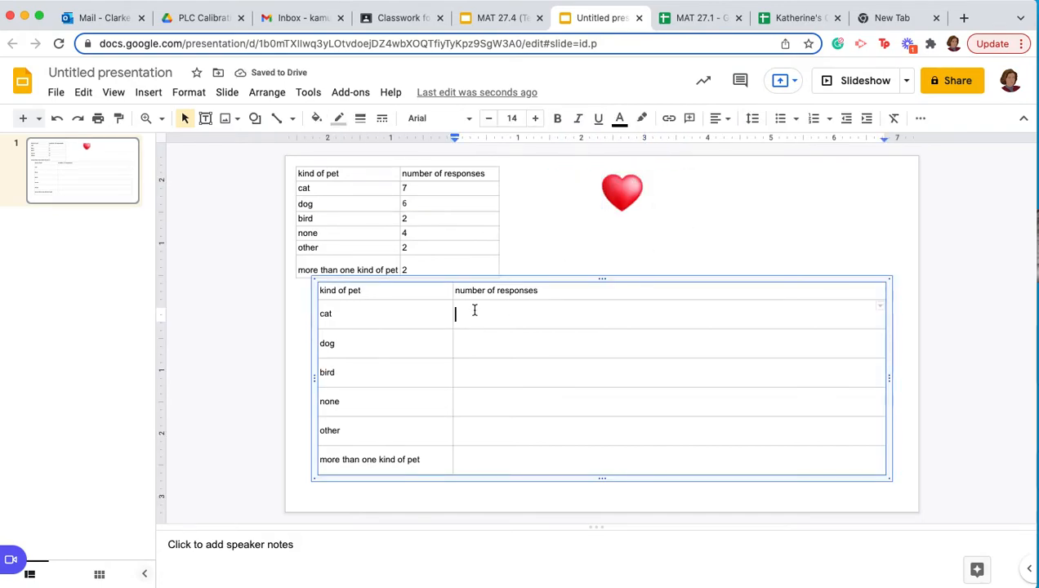
left_click(256, 119)
mouse_move(339, 151)
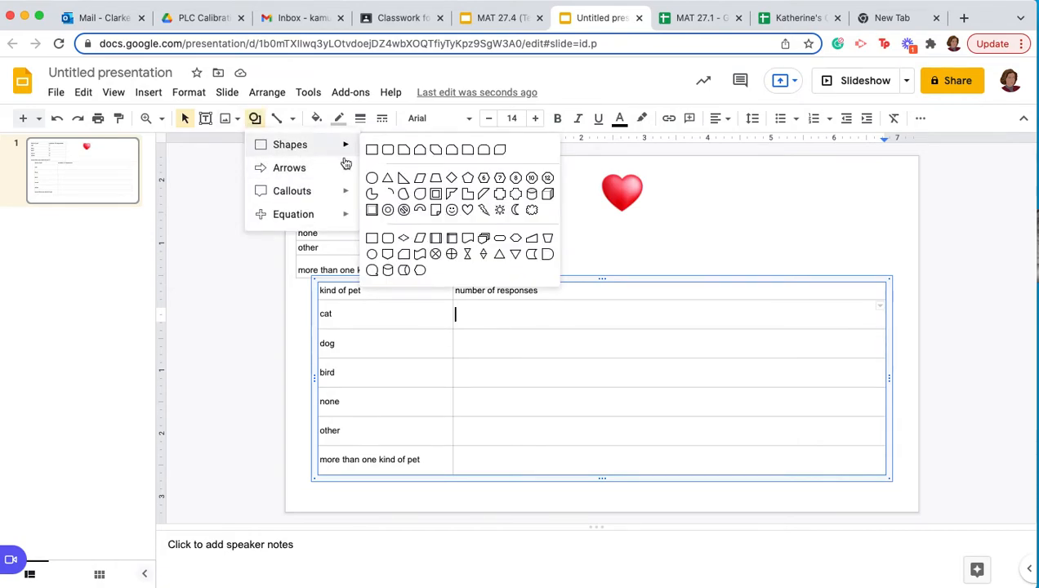
left_click(468, 210)
left_click_drag(717, 220, 756, 254)
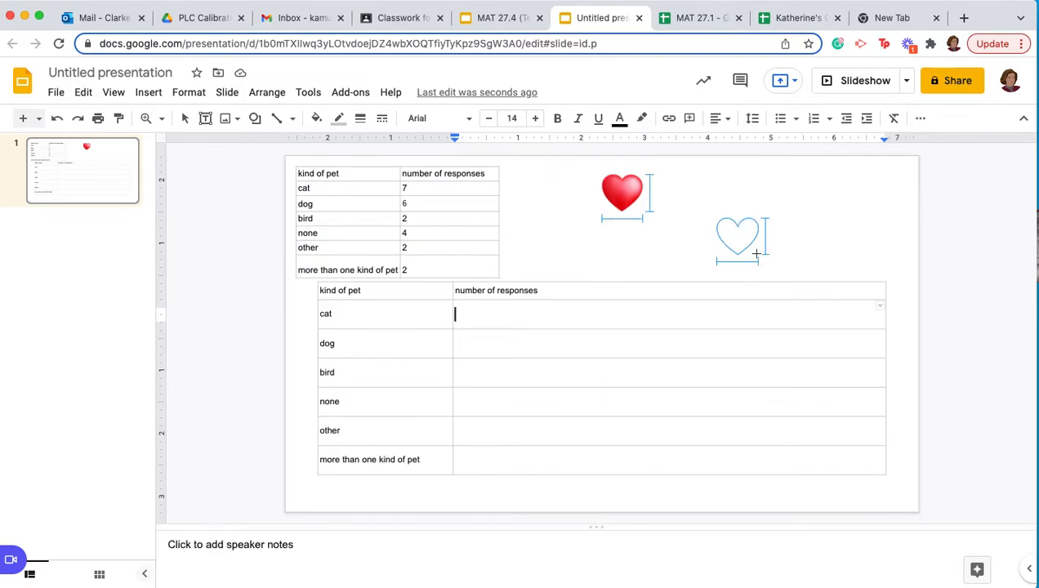
left_click(830, 242)
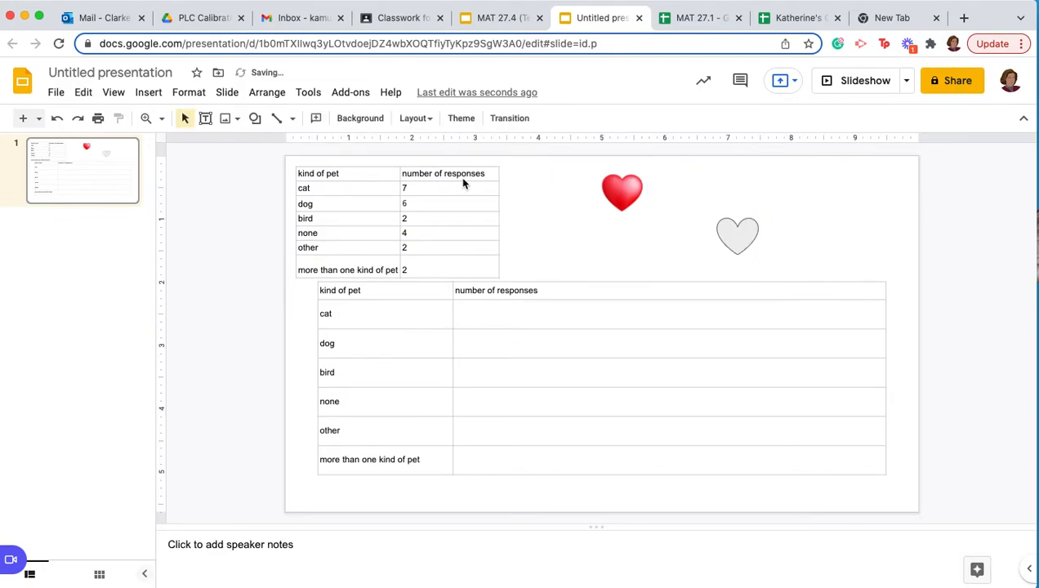
Search the special characters for "heart" and insert the green heart in the cat row's response cell of the lower table
left_click(475, 321)
left_click(151, 94)
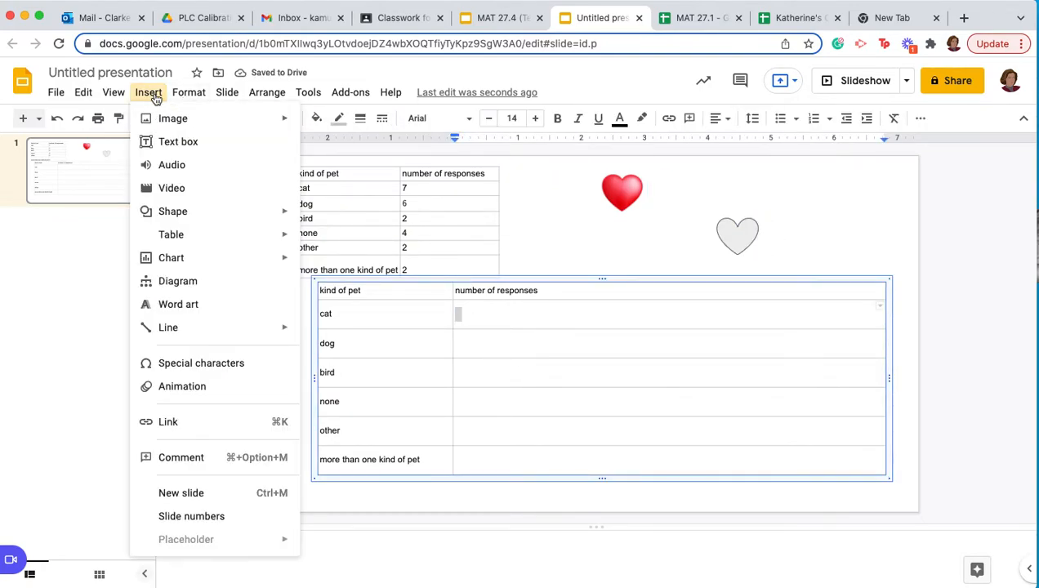
left_click(201, 362)
left_click(586, 360)
type("heart")
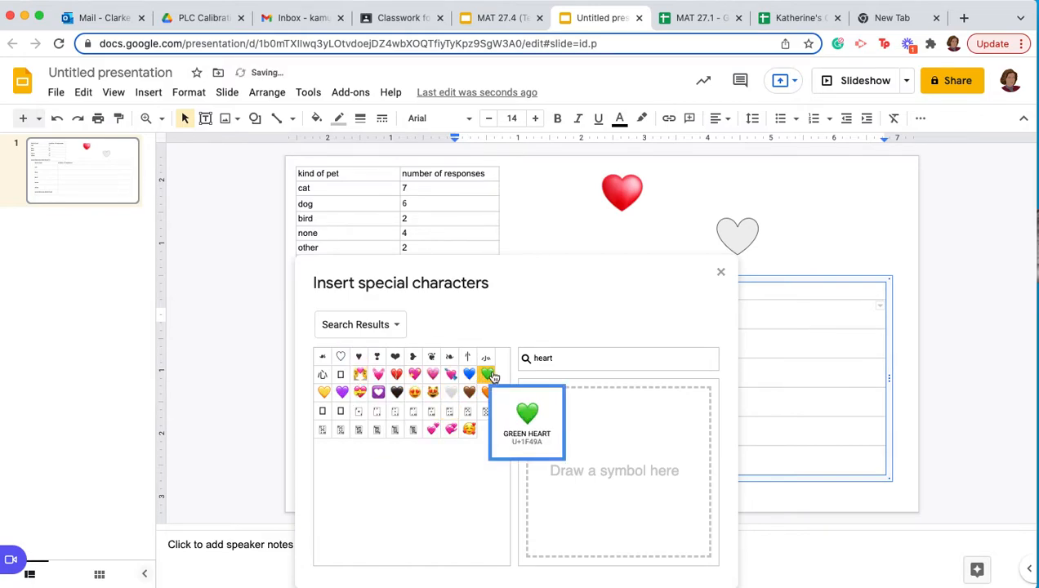
left_click(720, 272)
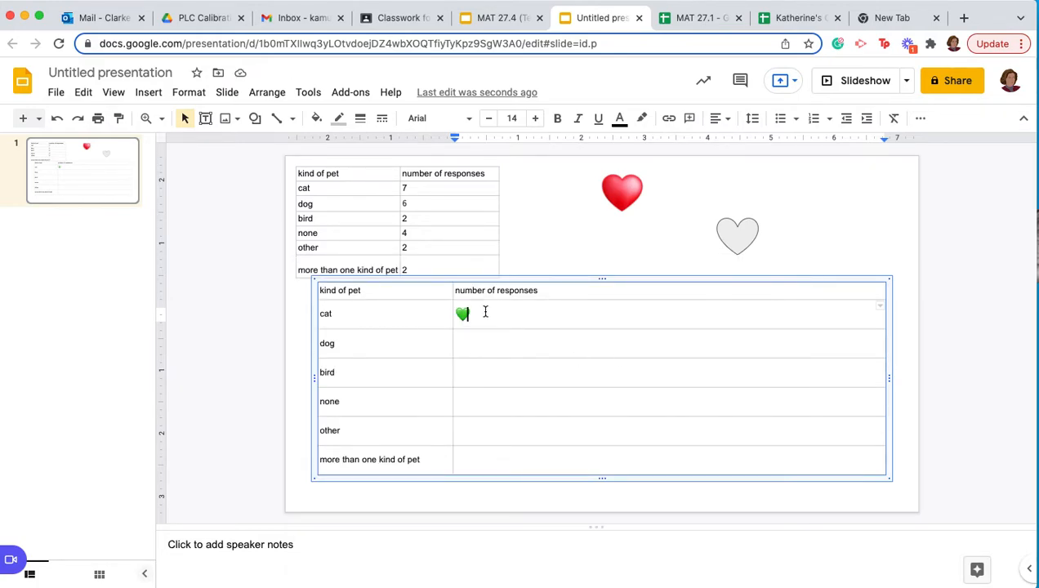
Remove the green heart character from the cat row's response cell
left_click(726, 232)
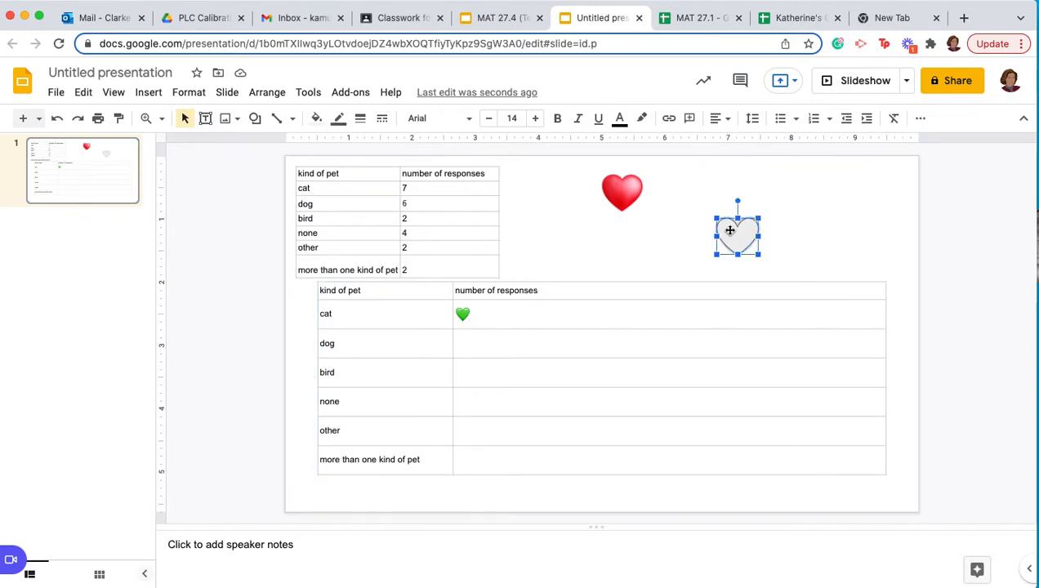
left_click(487, 309)
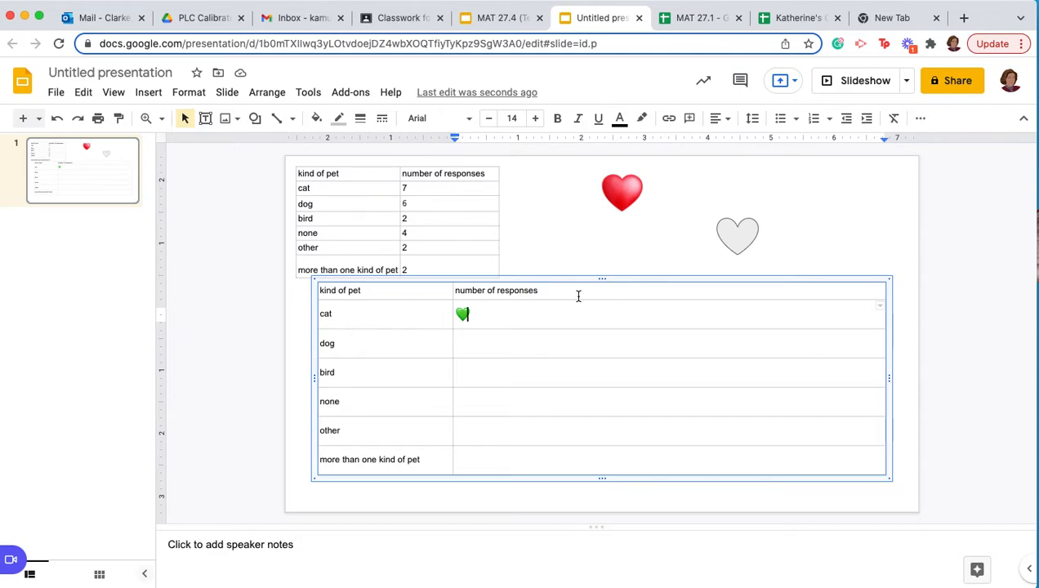
key("BackSpace")
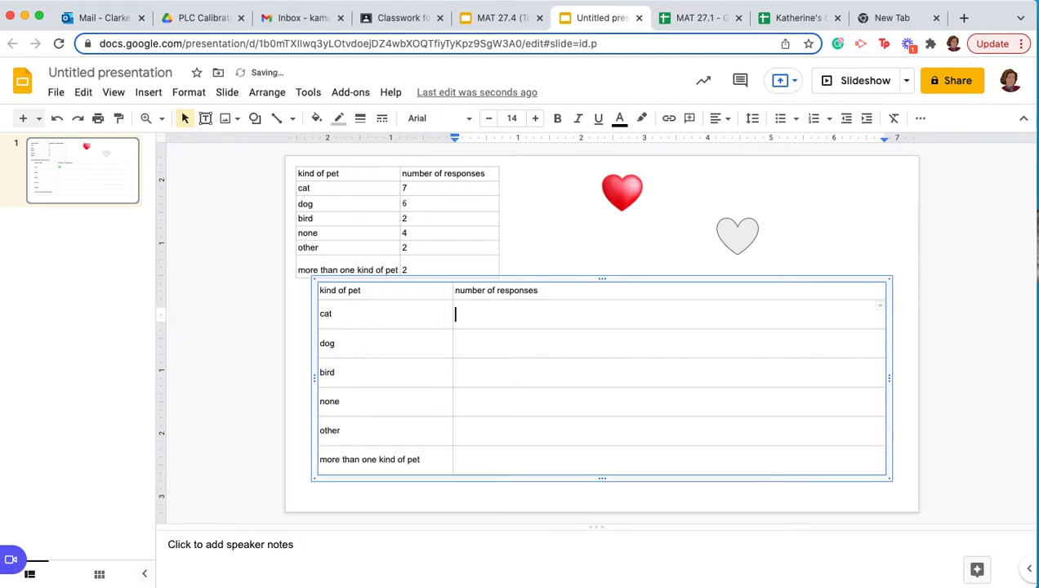
Delete the grey heart shape from the empty area beside the upper table
left_click(796, 227)
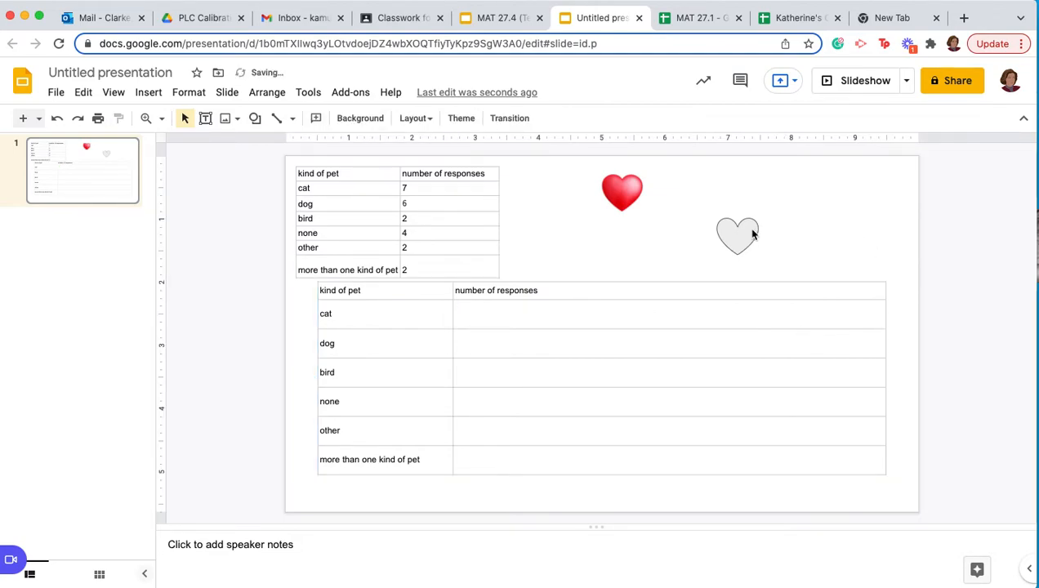
left_click(750, 233)
key("BackSpace")
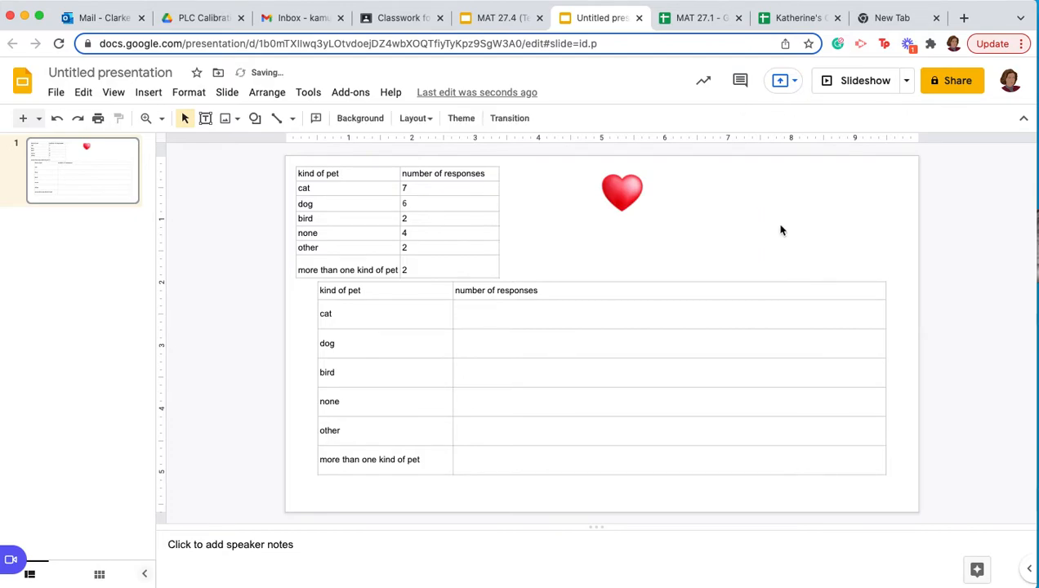
Shrink the red heart image slightly and move it just below the lower table, under the end of the first column
left_click(622, 194)
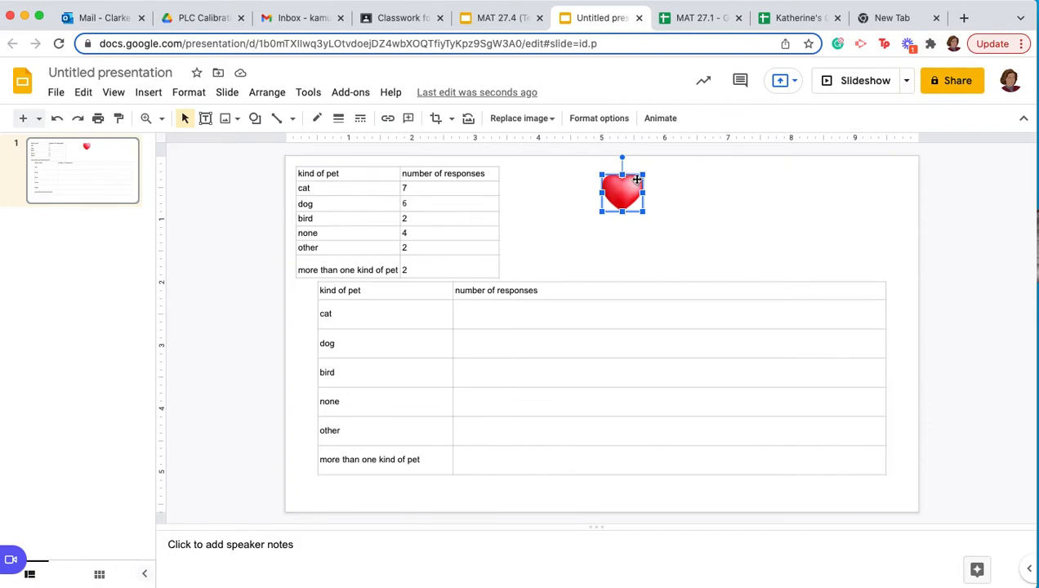
left_click_drag(642, 176, 635, 181)
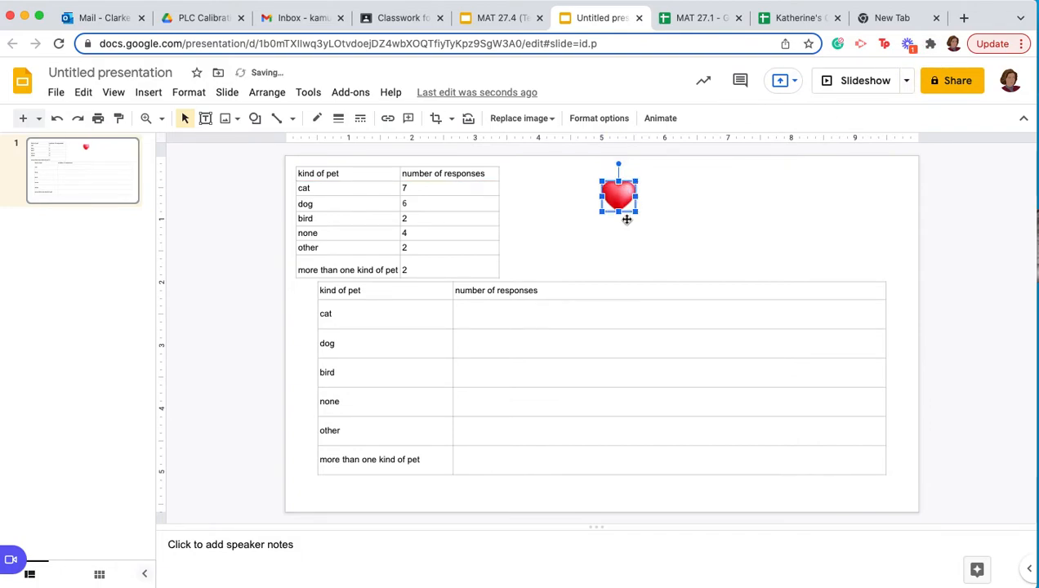
left_click_drag(486, 433, 421, 493)
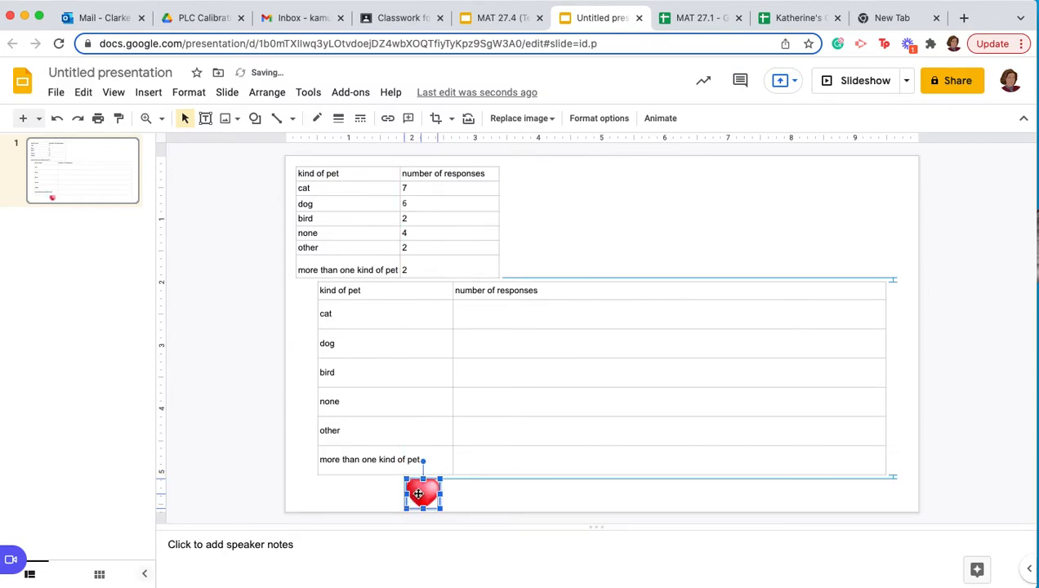
left_click(365, 492)
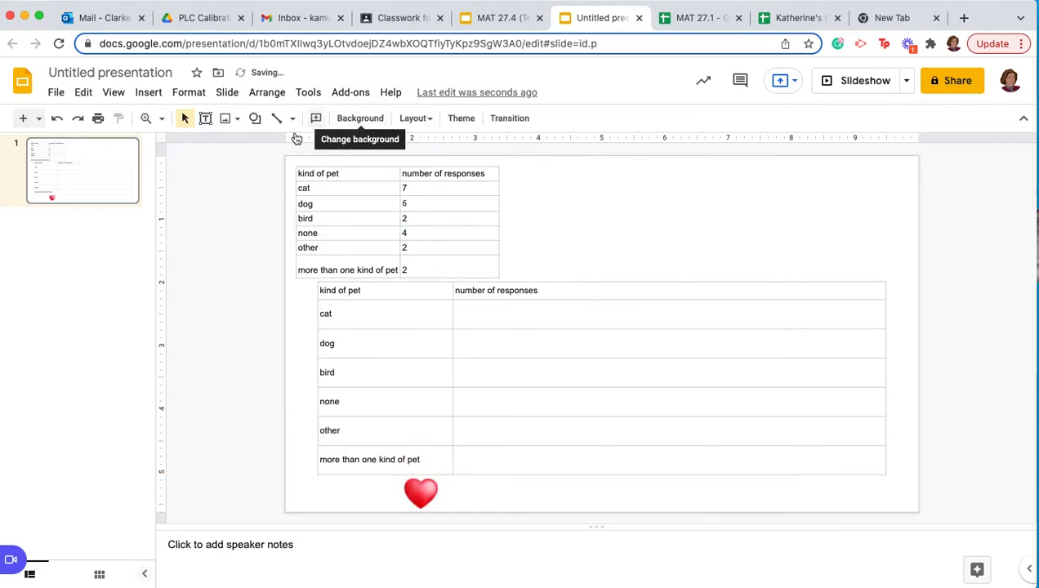
Add a text box reading "Key:", narrow it to fit its text and place it directly before the heart
left_click(205, 118)
left_click(353, 484)
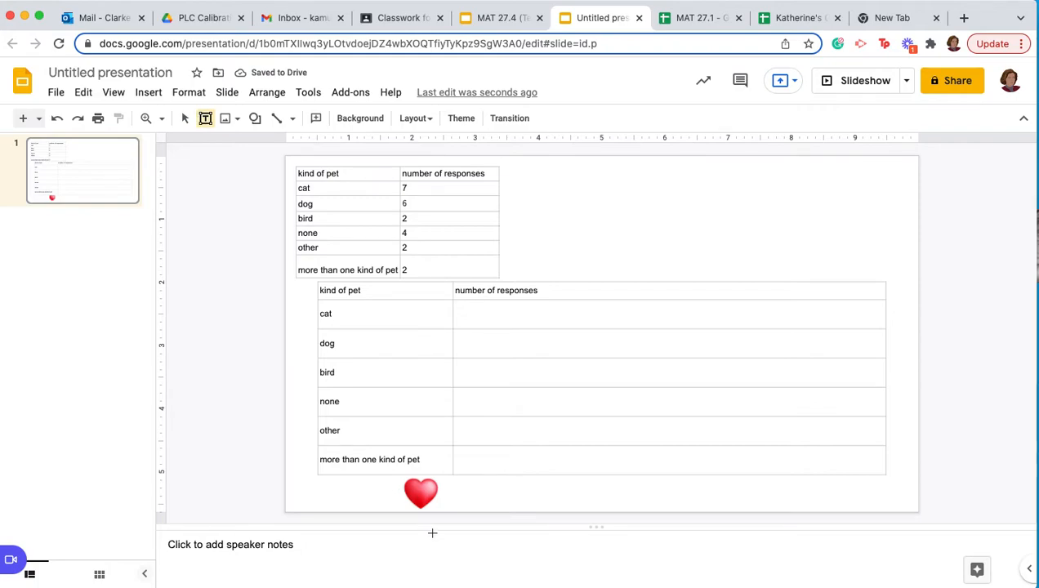
type("Key")
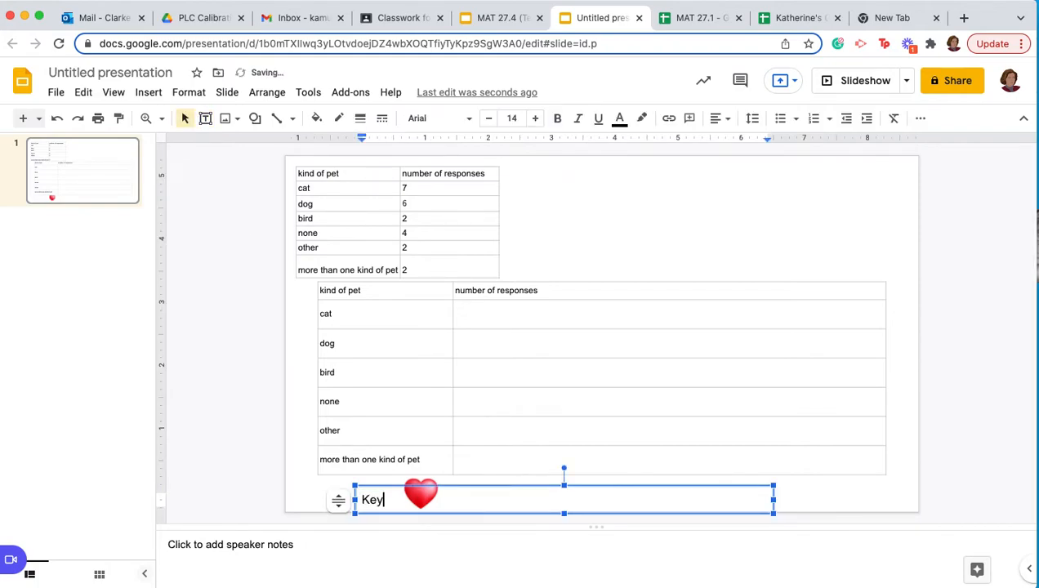
type(":")
left_click_drag(773, 500, 408, 480)
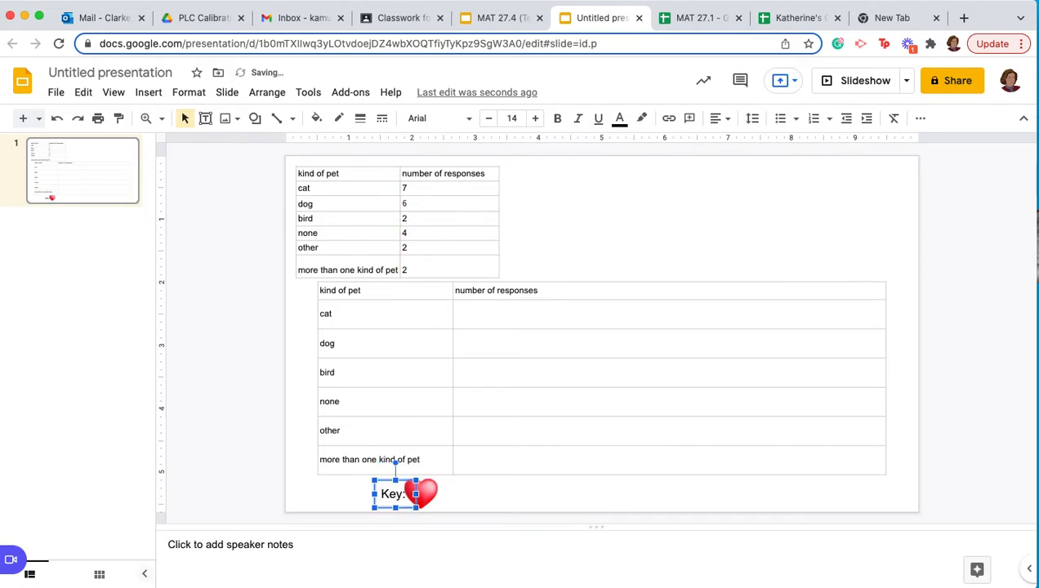
key("Left")
left_click(461, 499)
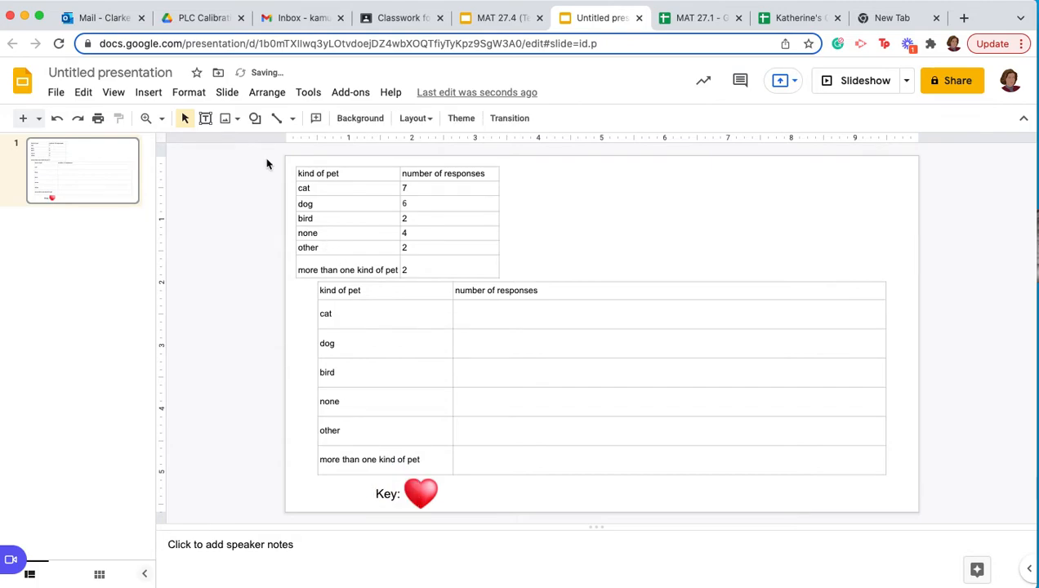
Add a text box reading "= 2 responses", narrow it to fit its text and place it directly after the key's heart
left_click(144, 93)
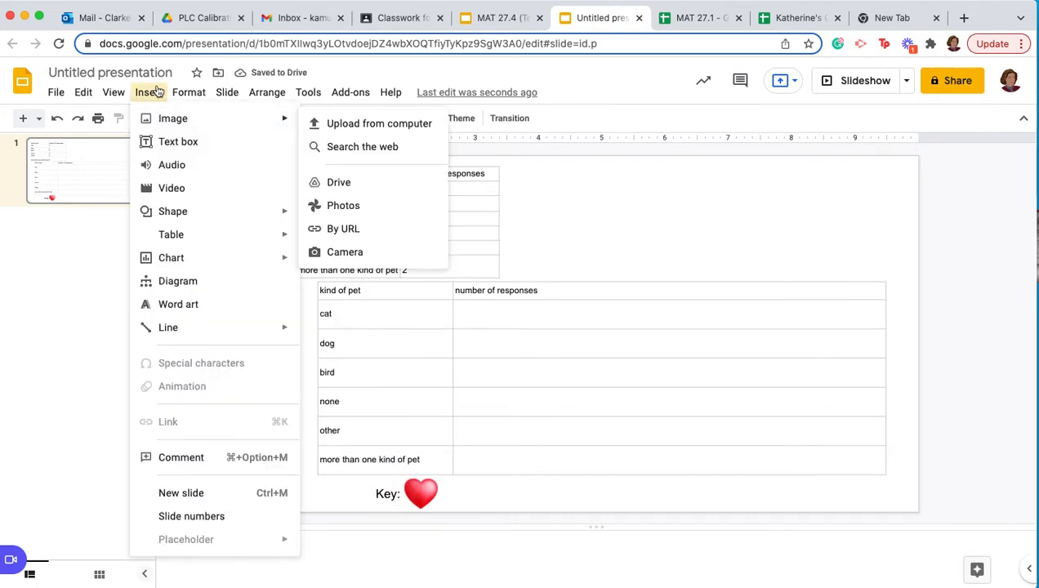
left_click(191, 95)
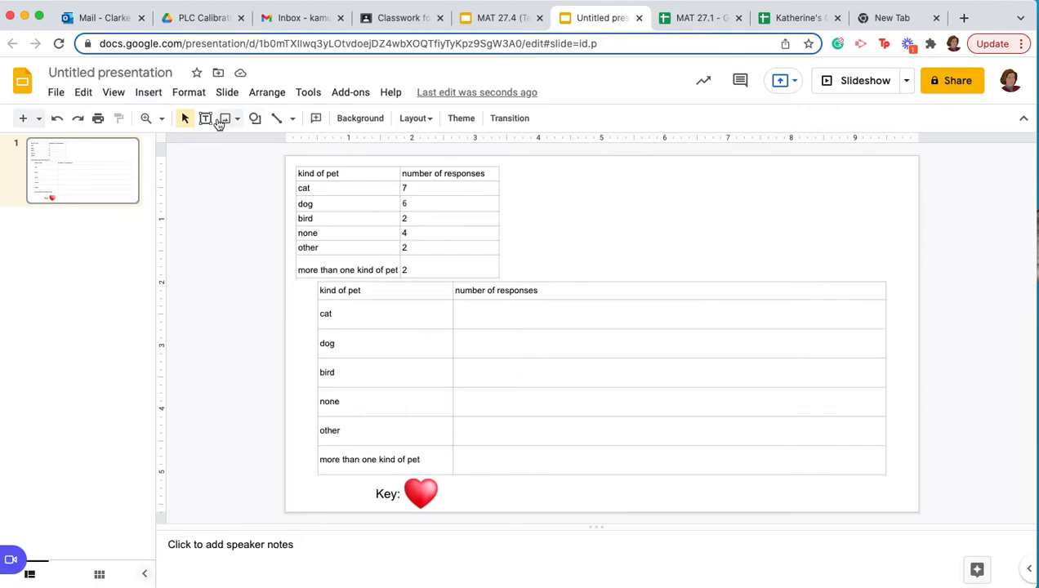
left_click(205, 118)
left_click(481, 516)
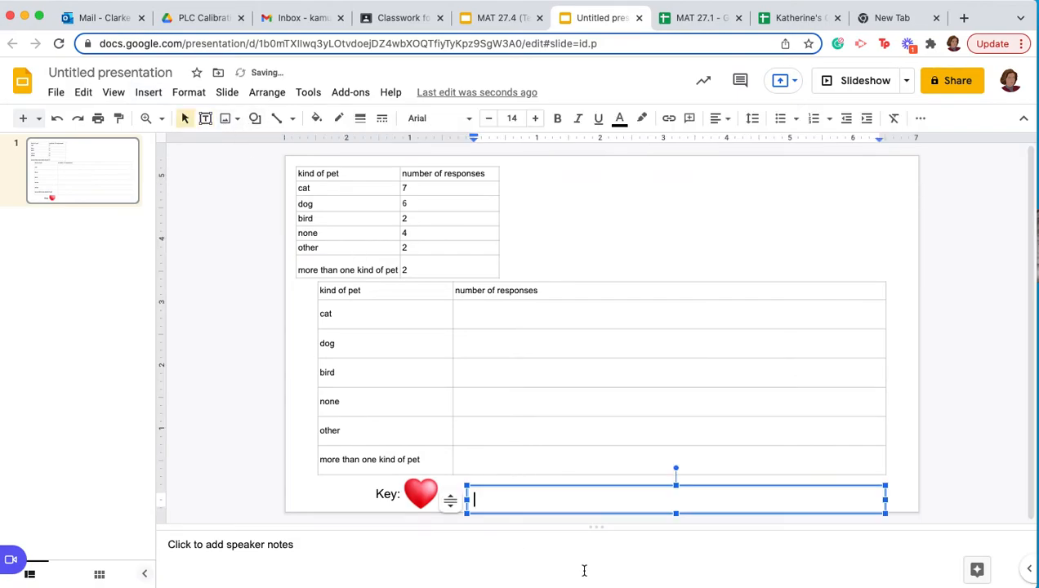
type("=")
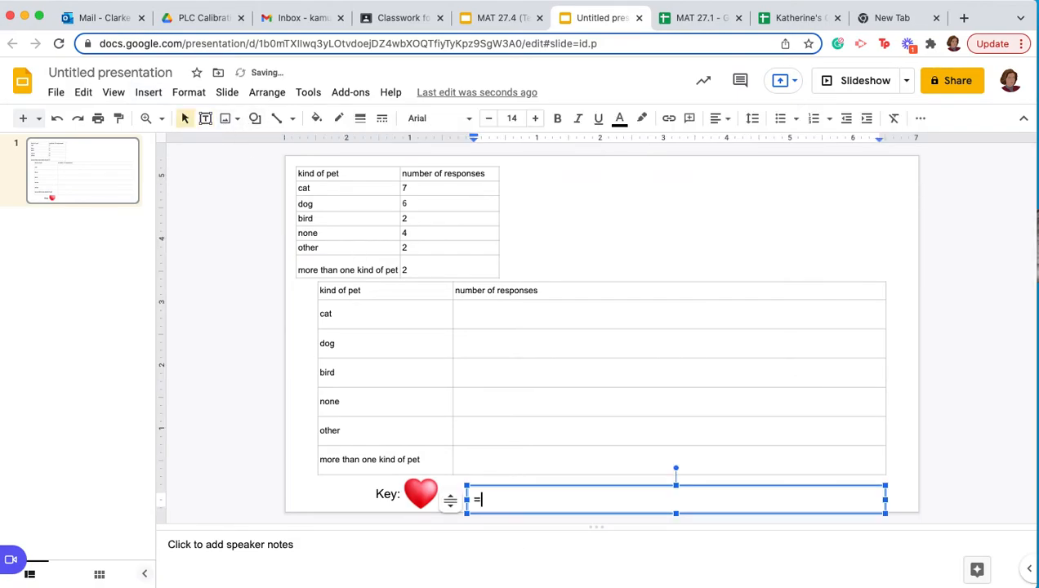
type(" 2 responses")
left_click_drag(882, 499, 566, 499)
left_click_drag(483, 483, 461, 482)
left_click(571, 495)
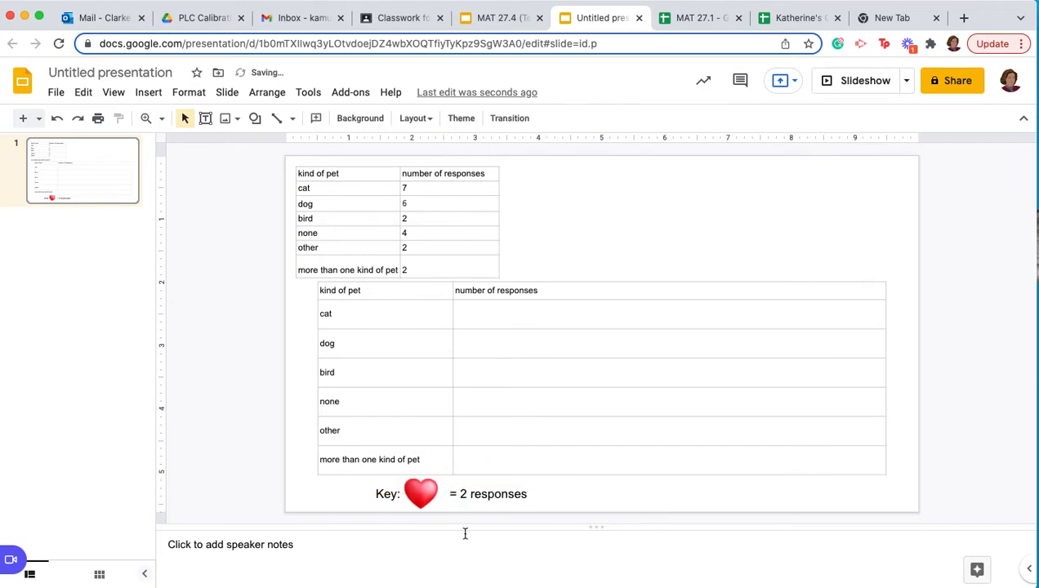
Nudge the "= 2 responses" text box slightly closer to the key's heart
left_click(485, 489)
left_click(462, 480)
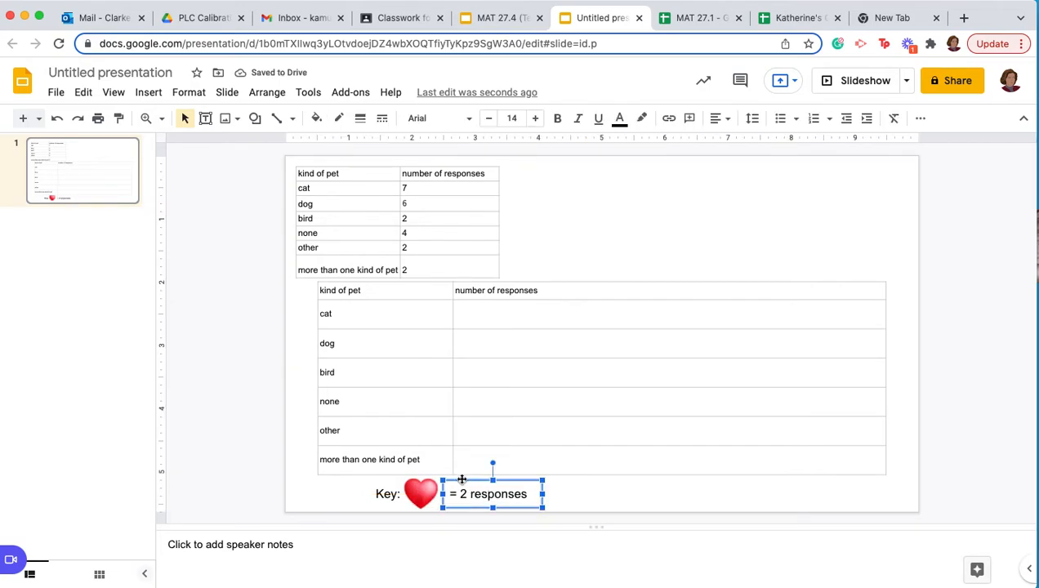
key("Left")
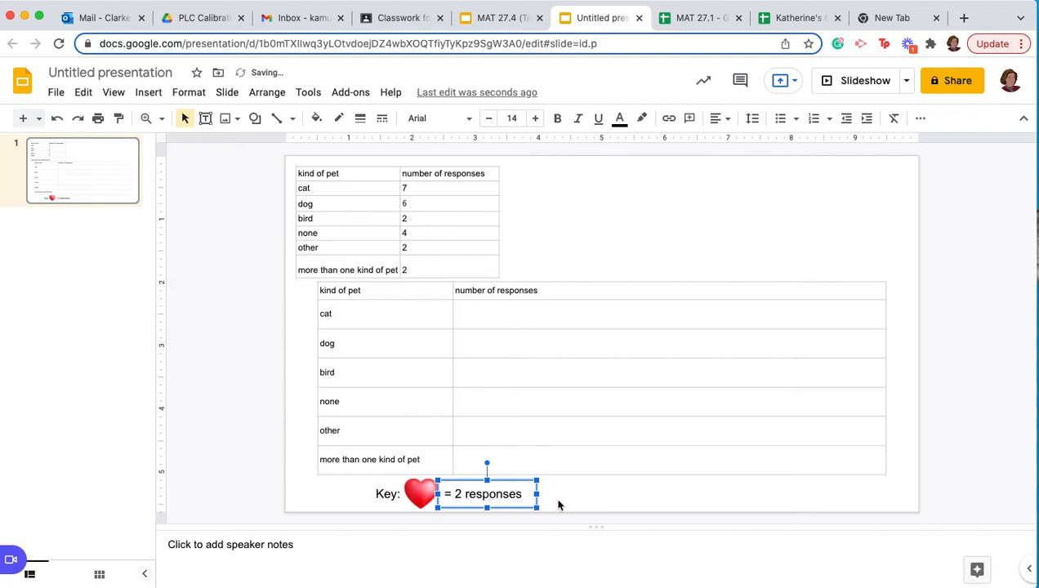
left_click(558, 500)
Place a copy of the key's heart at the start of the cat row's response cell and duplicate it three times
left_click(419, 493)
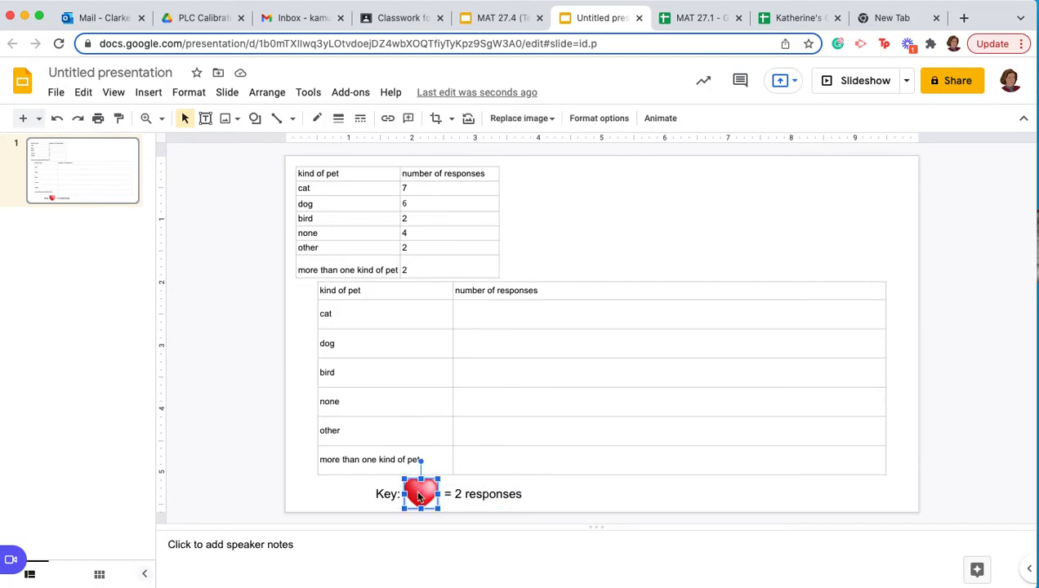
left_click(85, 92)
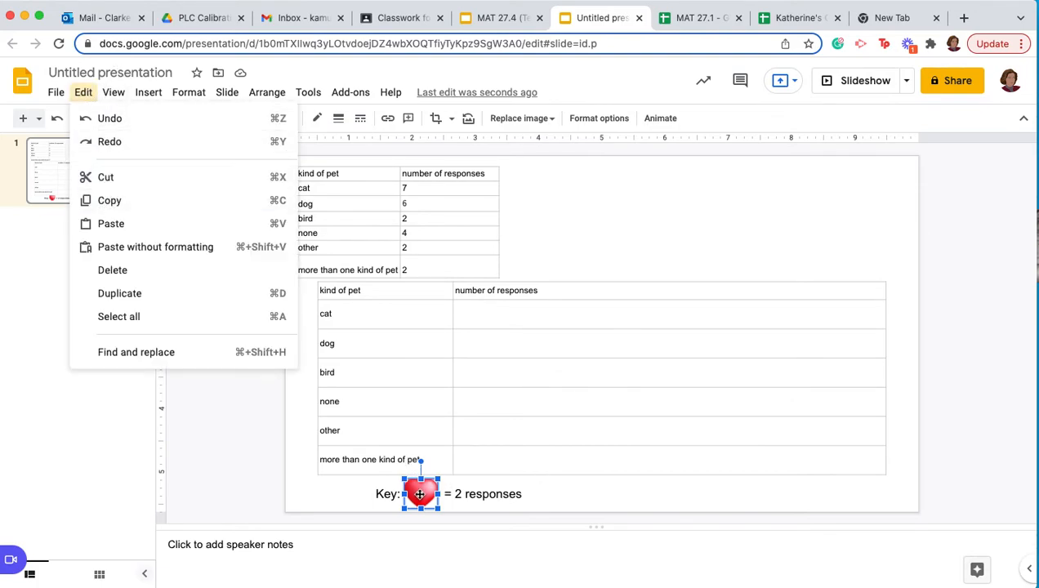
left_click(420, 493)
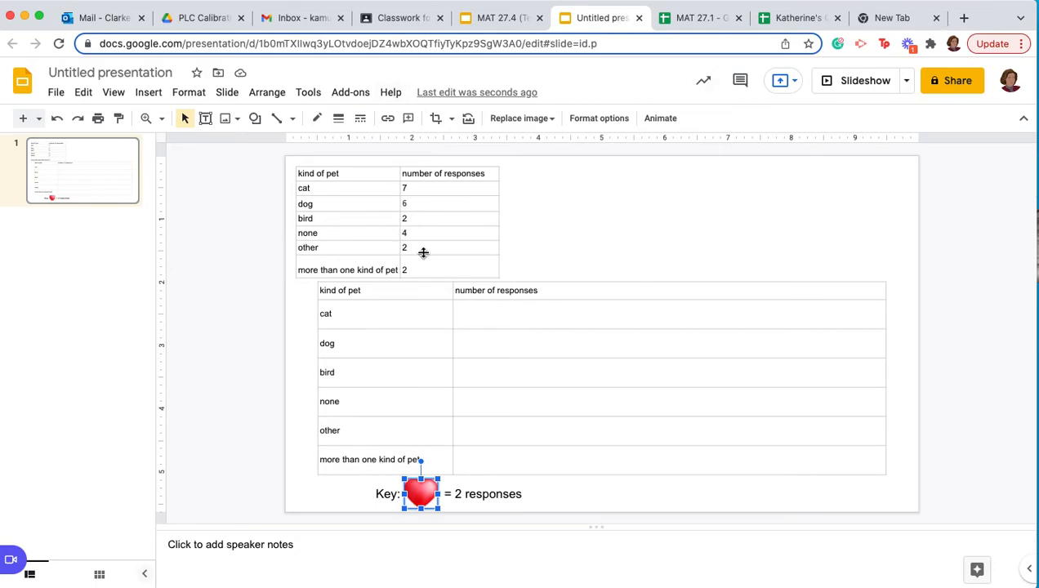
left_click_drag(431, 490, 486, 316)
key("ctrl+d")
key("ctrl+d")
key("ctrl+d")
Arrange the four heart copies side by side with even spacing in the cat row
left_click_drag(509, 343, 664, 309)
left_click_drag(500, 335, 619, 314)
left_click(495, 328)
left_click_drag(494, 328, 531, 320)
left_click_drag(613, 317, 574, 318)
left_click_drag(658, 315, 627, 316)
left_click(610, 376)
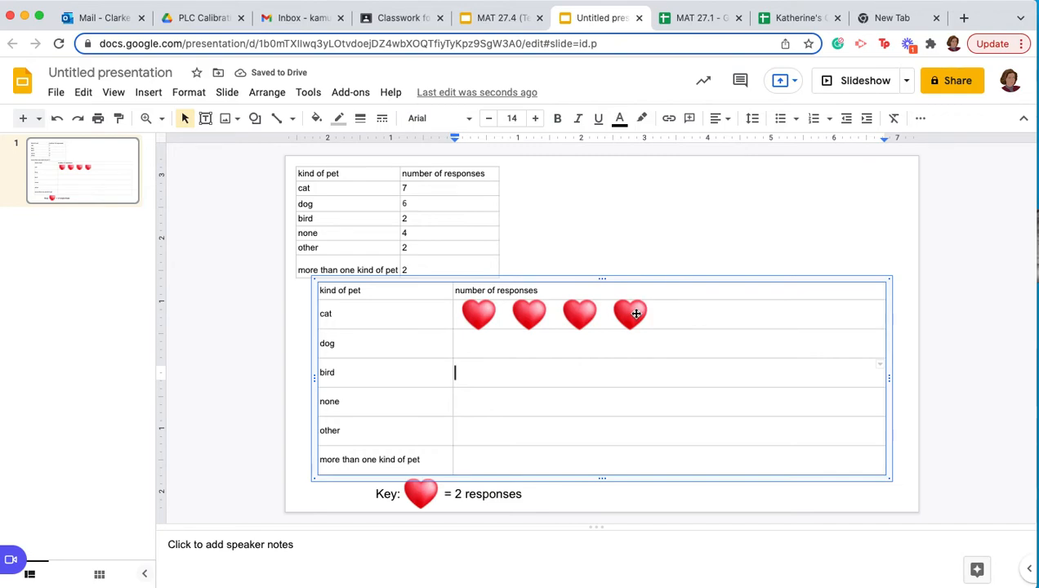
Crop the fourth heart in the cat row to its left half, undoing the first attempt that squeezes the image
left_click(637, 314)
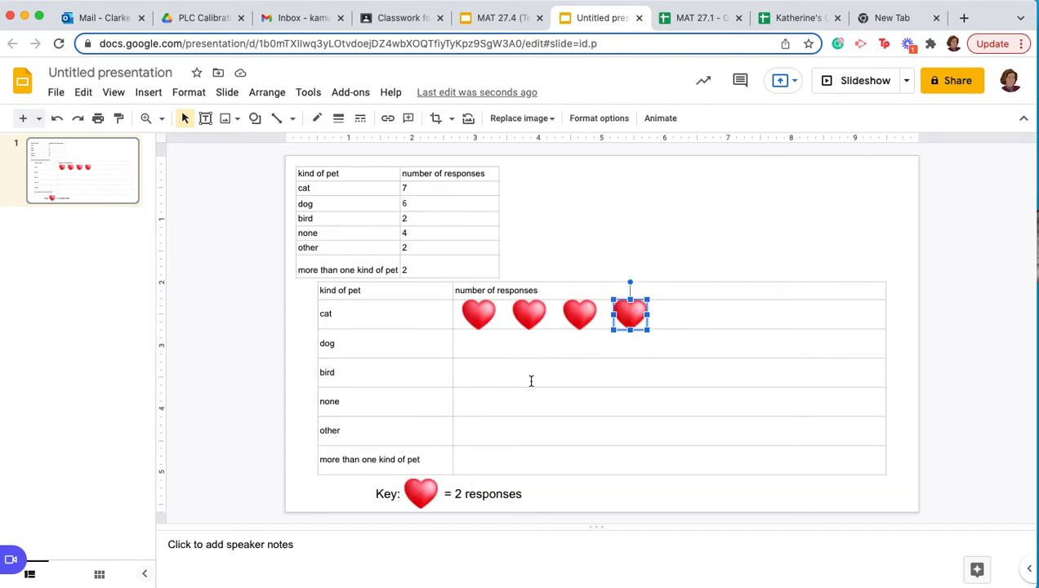
left_click(410, 188)
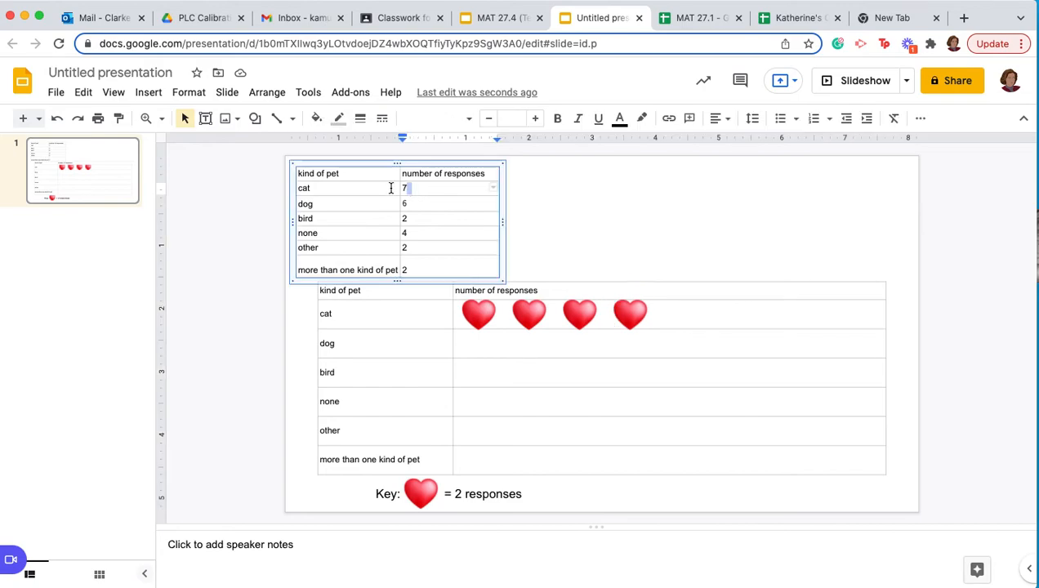
left_click(637, 312)
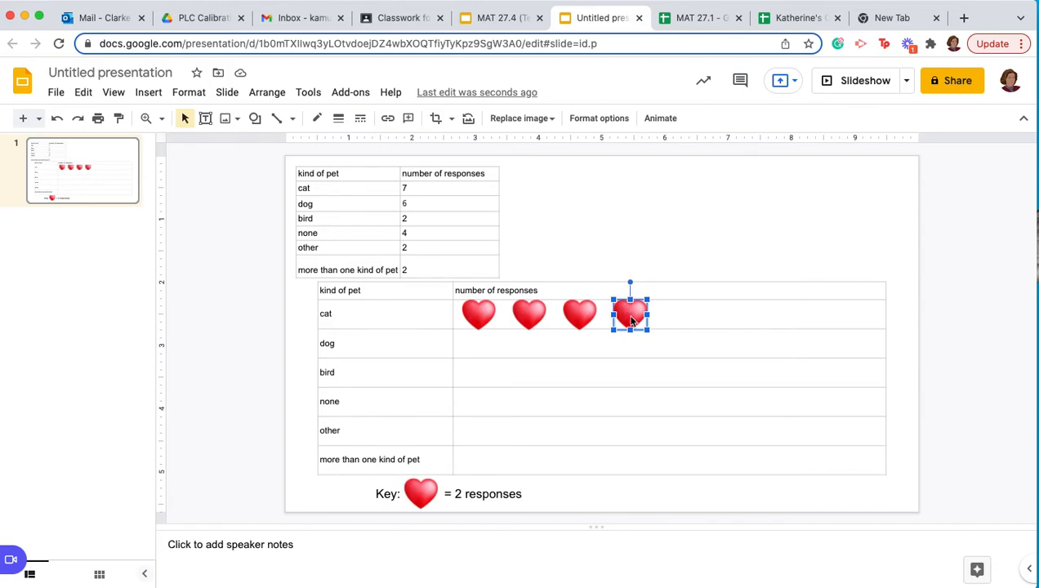
left_click(437, 120)
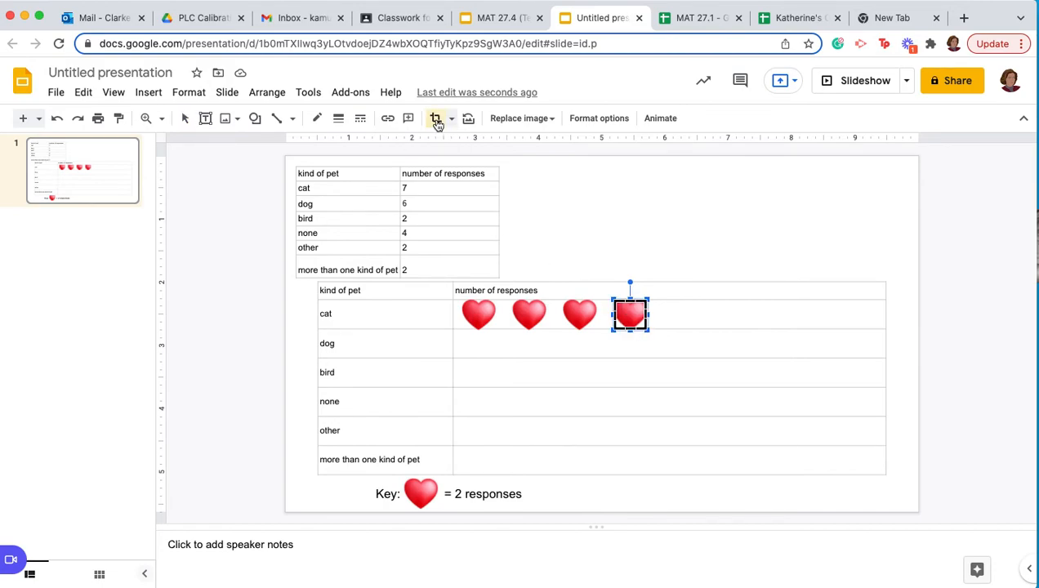
double_click(630, 313)
left_click_drag(649, 313, 646, 314)
left_click_drag(632, 315, 632, 318)
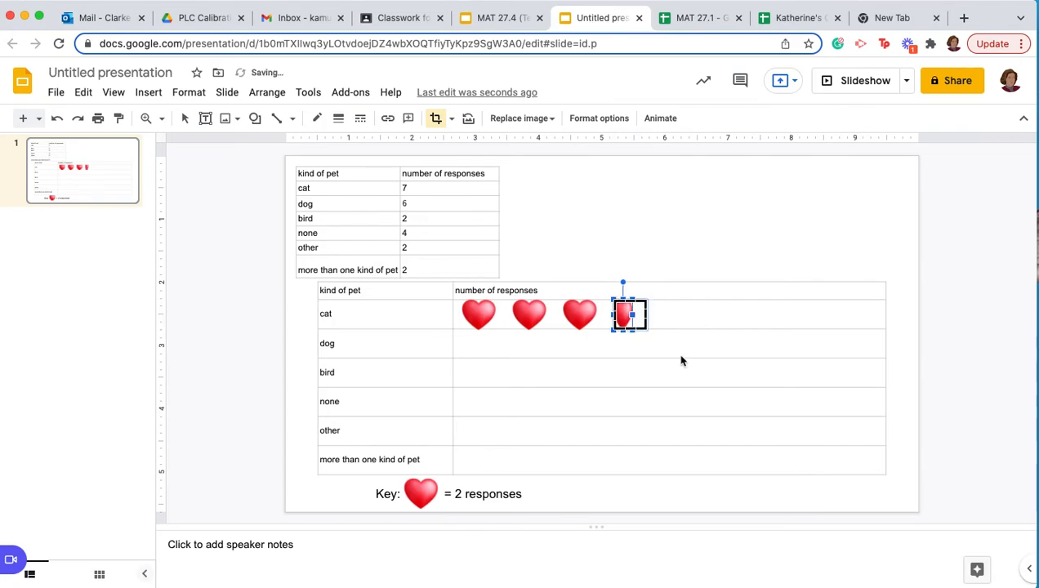
key("super+z")
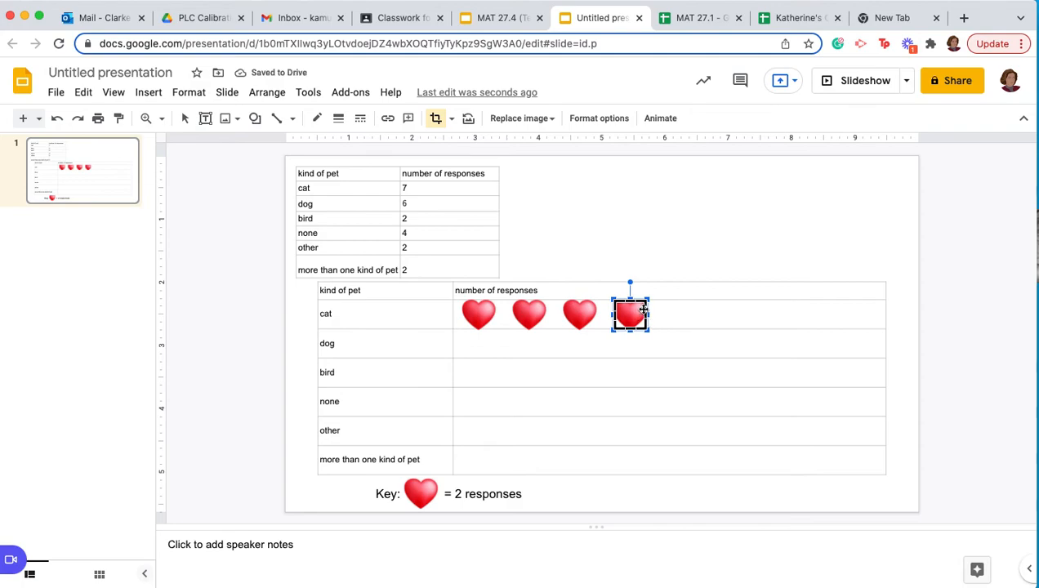
left_click_drag(646, 314, 634, 319)
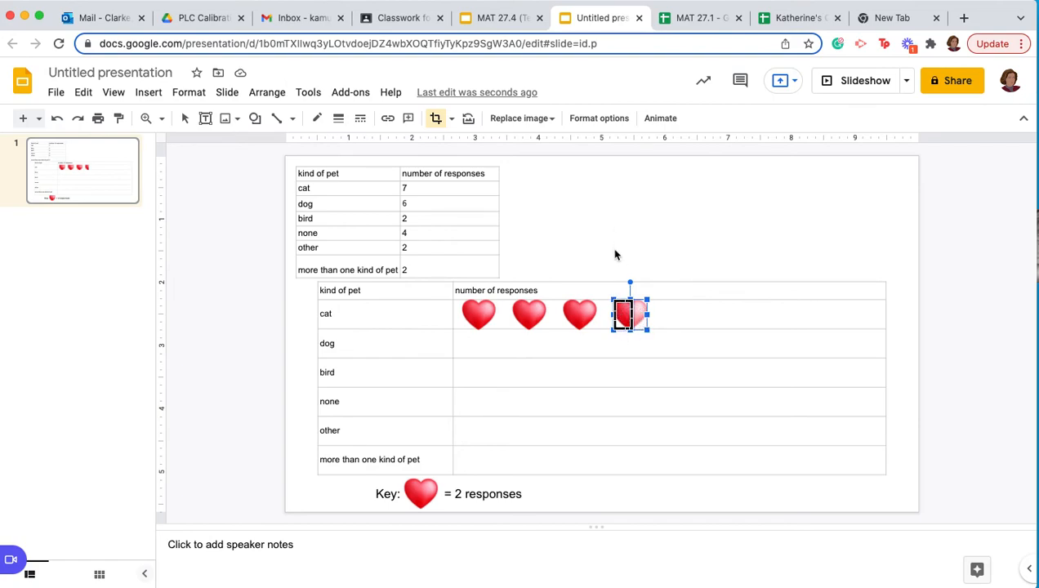
key("Return")
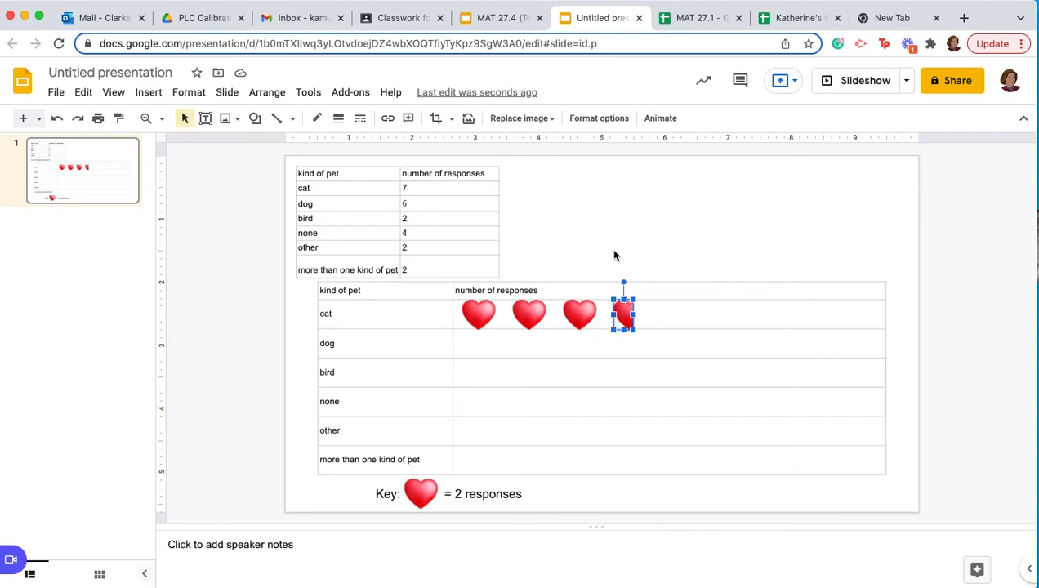
Duplicate the three full hearts in the cat row together and align the copies beneath them in the dog row
left_click(640, 390)
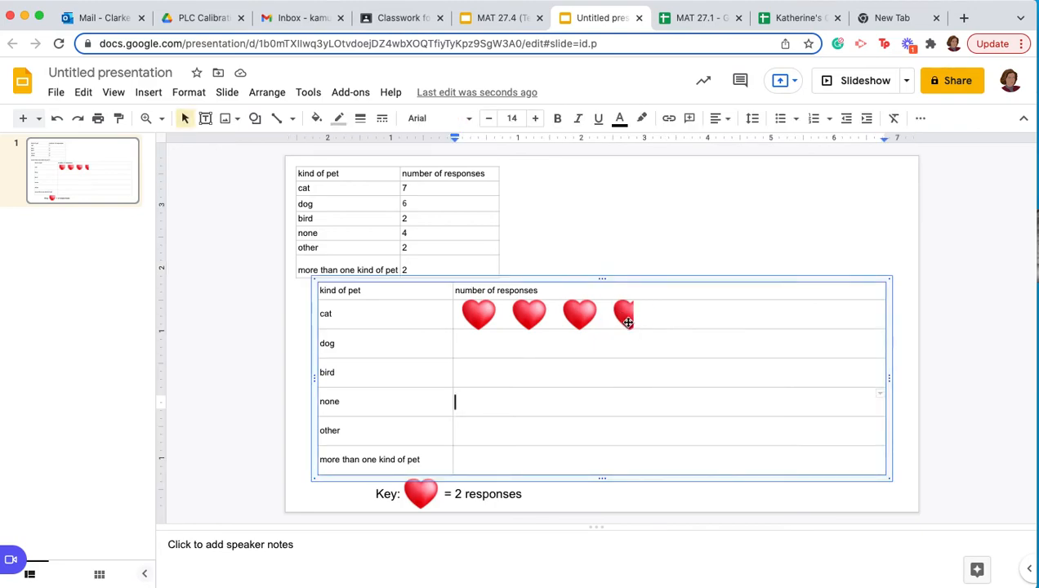
left_click(630, 251)
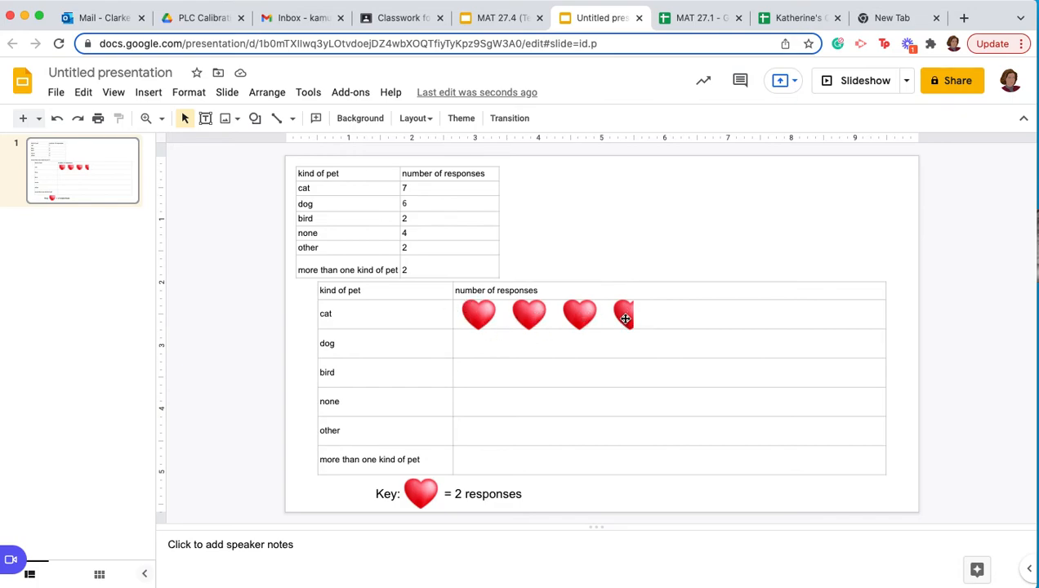
left_click(478, 314)
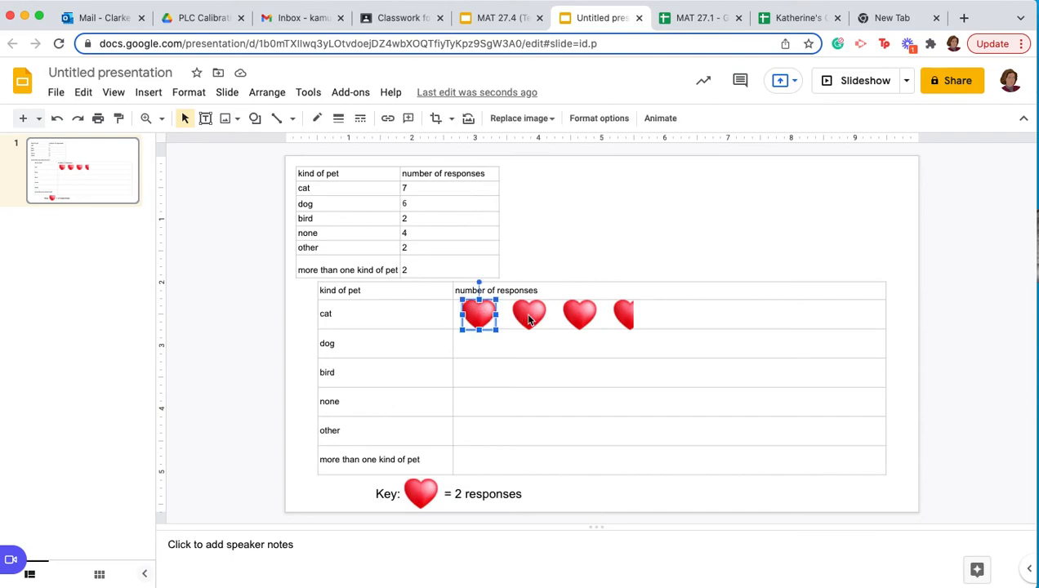
left_click(530, 317)
left_click(478, 314)
left_click(529, 315, "shift")
left_click(578, 319, "shift")
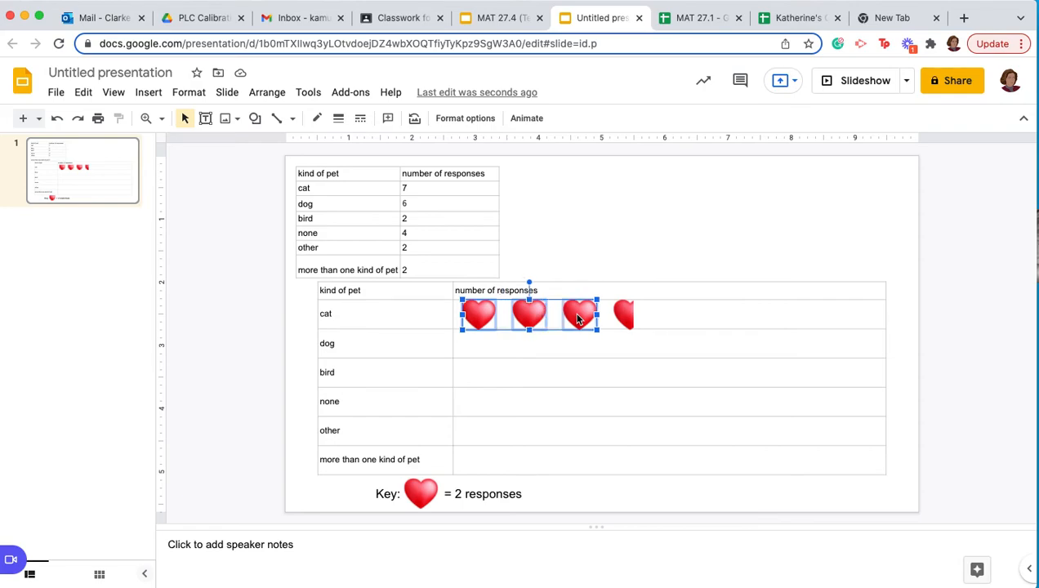
key("ctrl+d")
left_click_drag(592, 326, 582, 345)
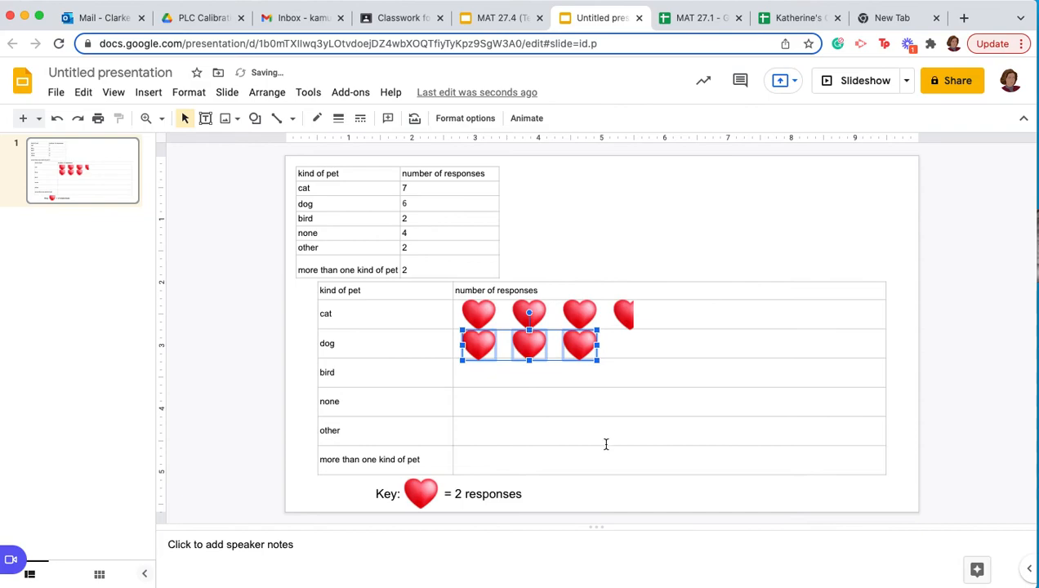
Duplicate the first two hearts of the dog row and place the copies in the bird row
left_click(571, 389)
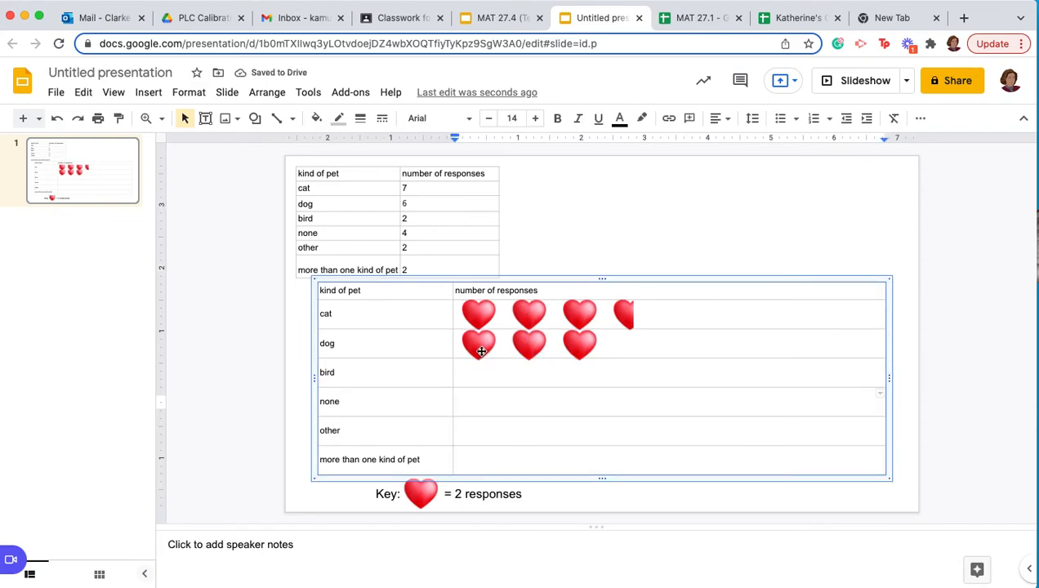
left_click(483, 349)
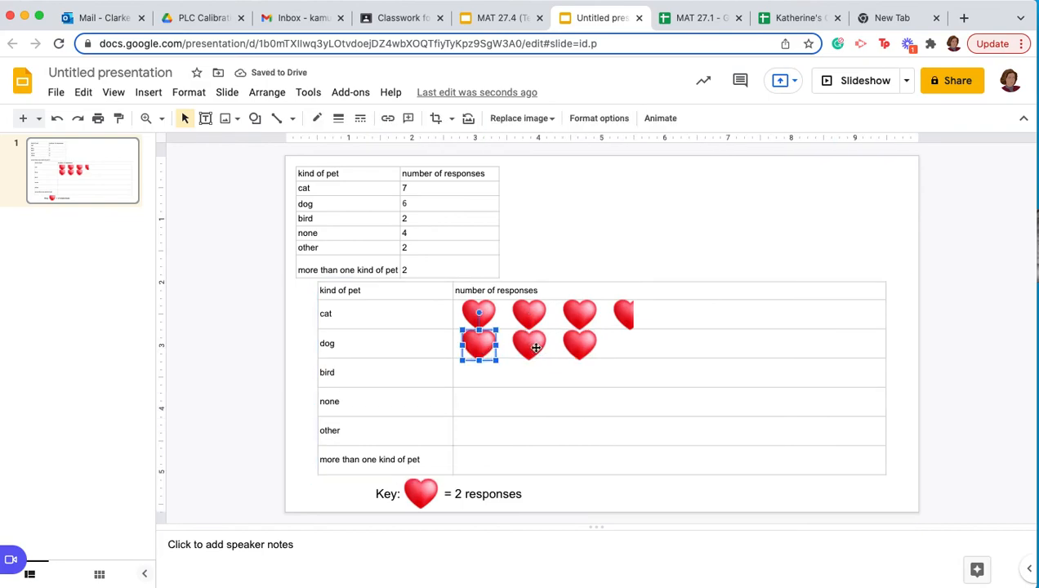
left_click(532, 349, "shift")
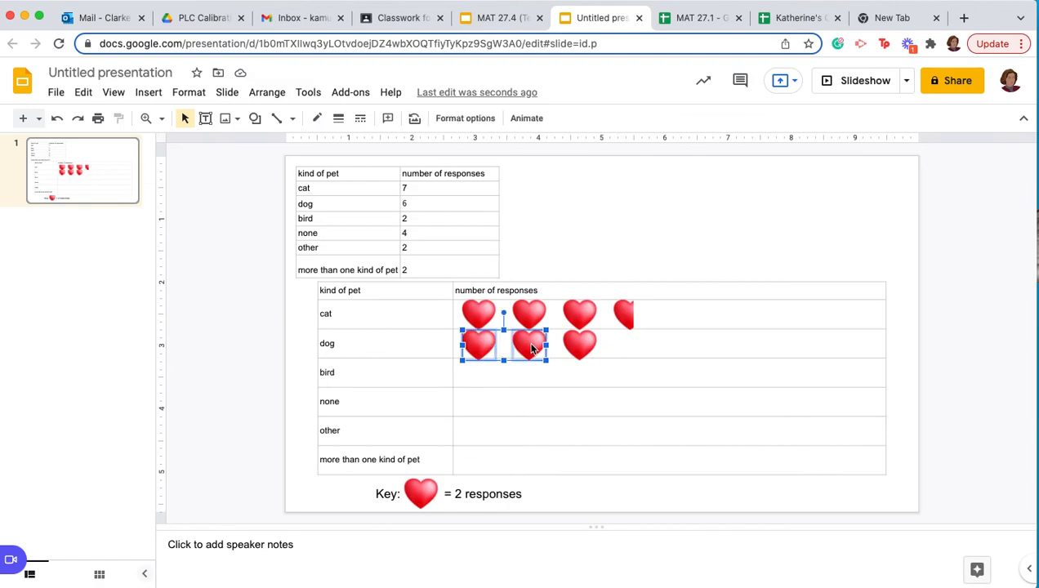
left_click_drag(532, 353, 526, 374)
left_click(565, 242)
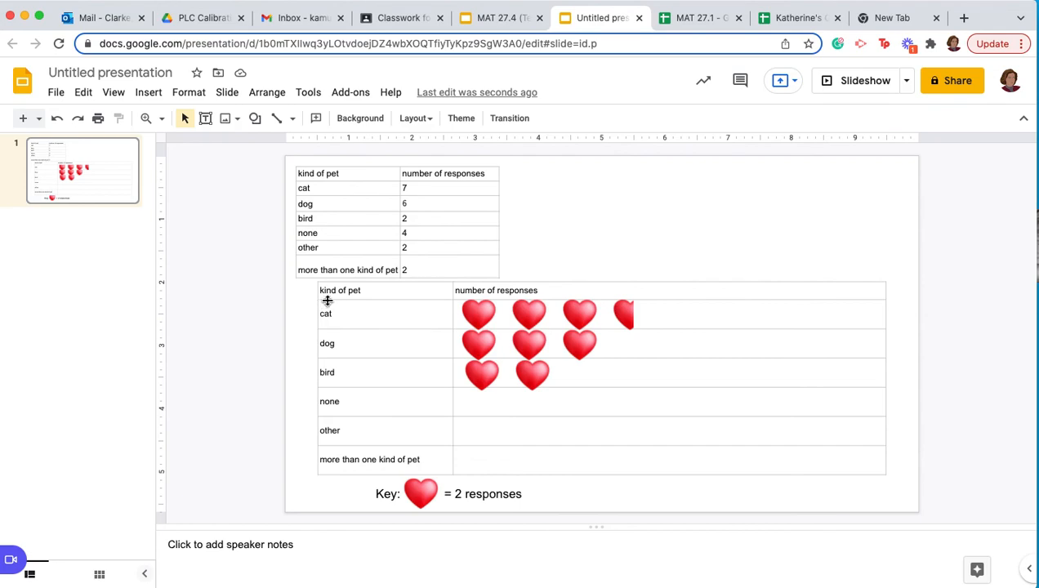
Format all borders of the pictograph table as dark blue, 2px, dotted lines
left_click(404, 295)
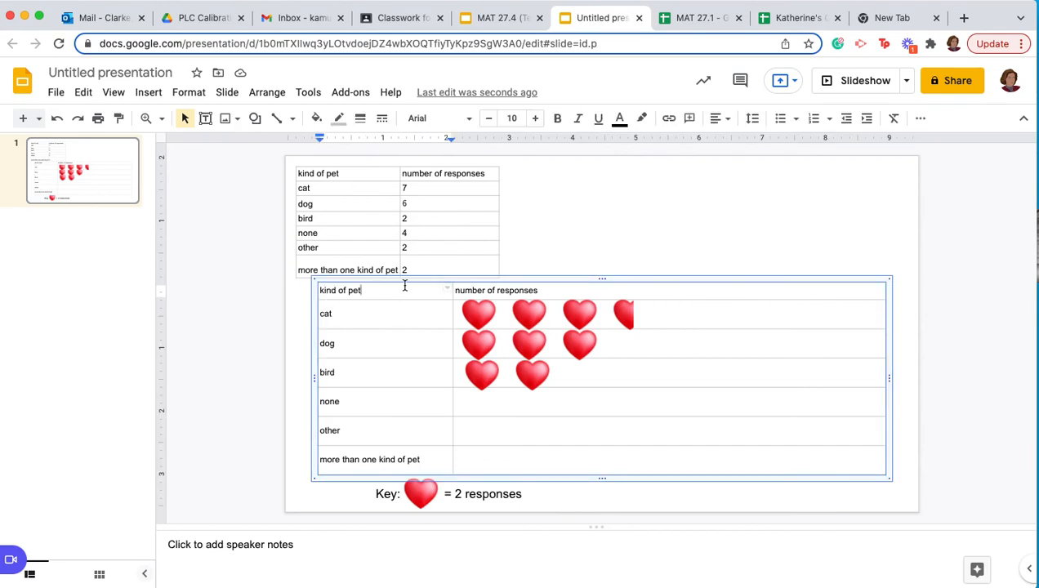
left_click(341, 120)
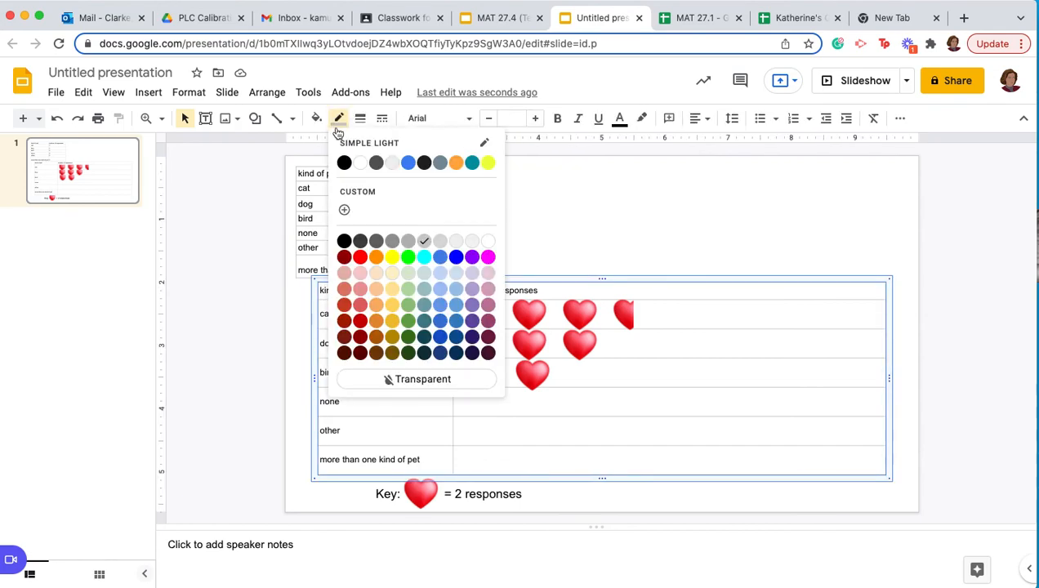
left_click(440, 338)
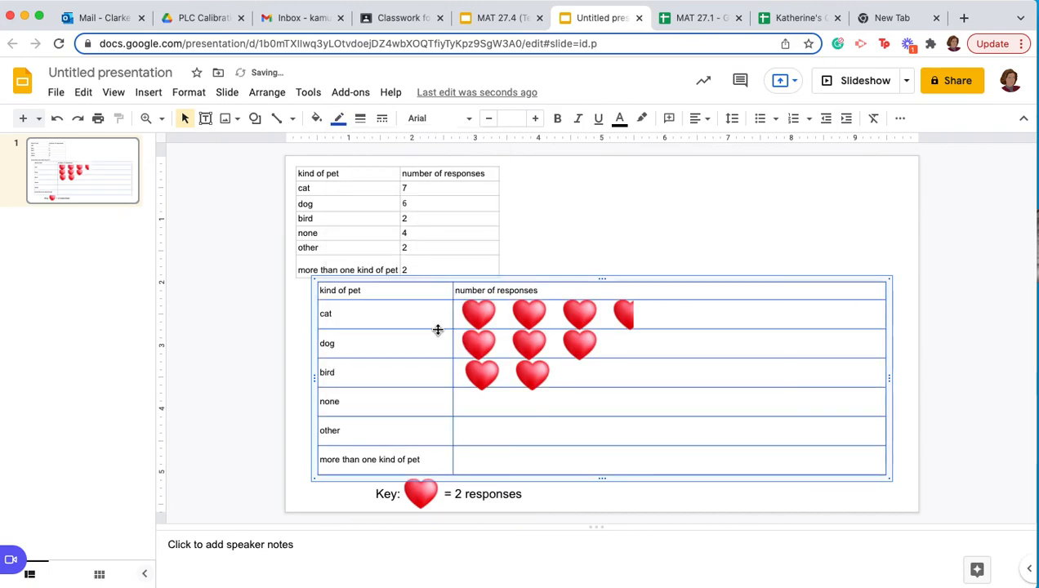
left_click(363, 122)
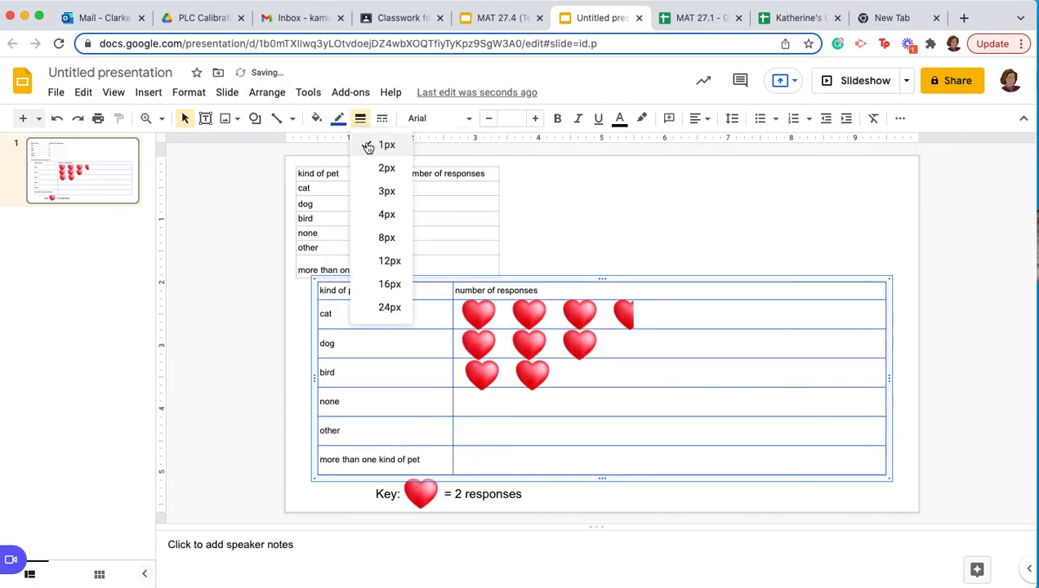
left_click(385, 163)
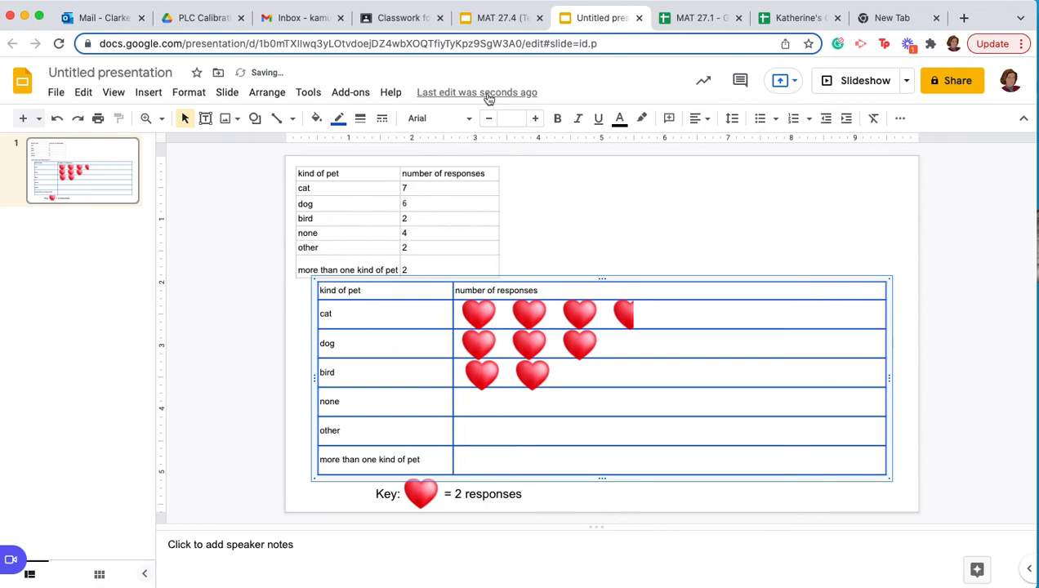
left_click(382, 119)
left_click(419, 170)
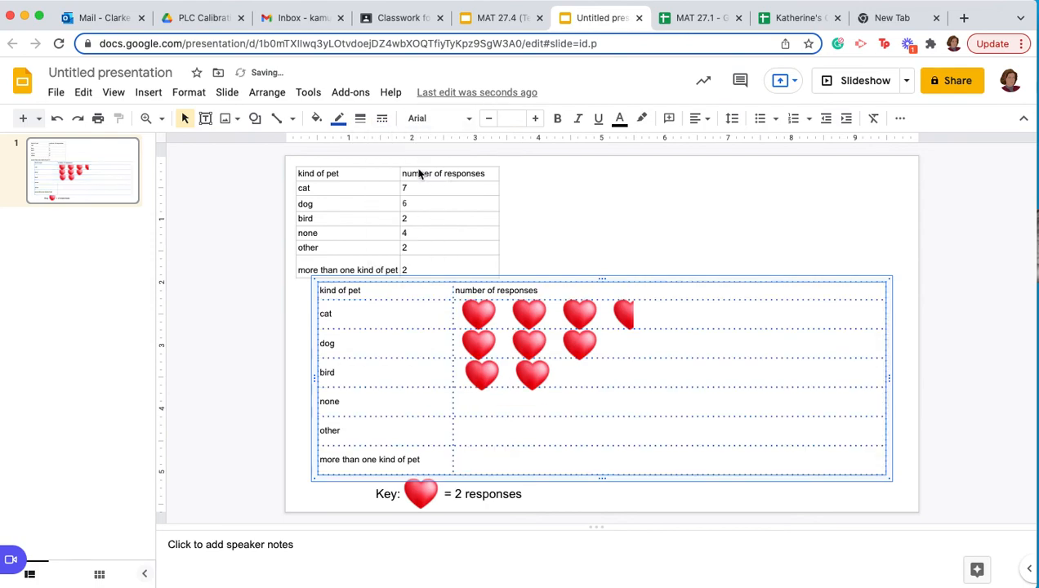
left_click(658, 270)
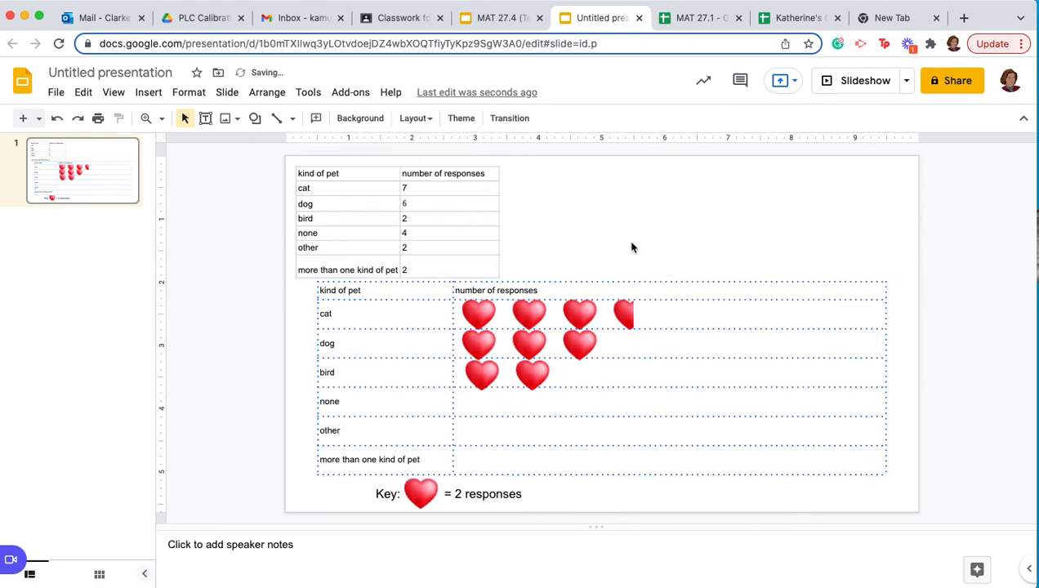
Select all cells of the pictograph table and browse the available fonts for its text
left_click_drag(323, 287, 558, 457)
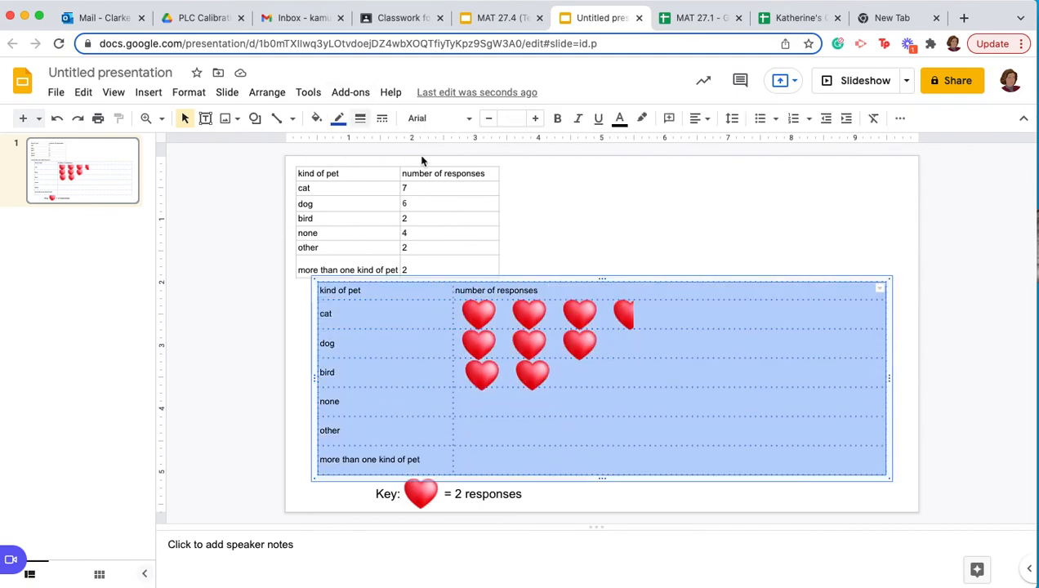
left_click(467, 120)
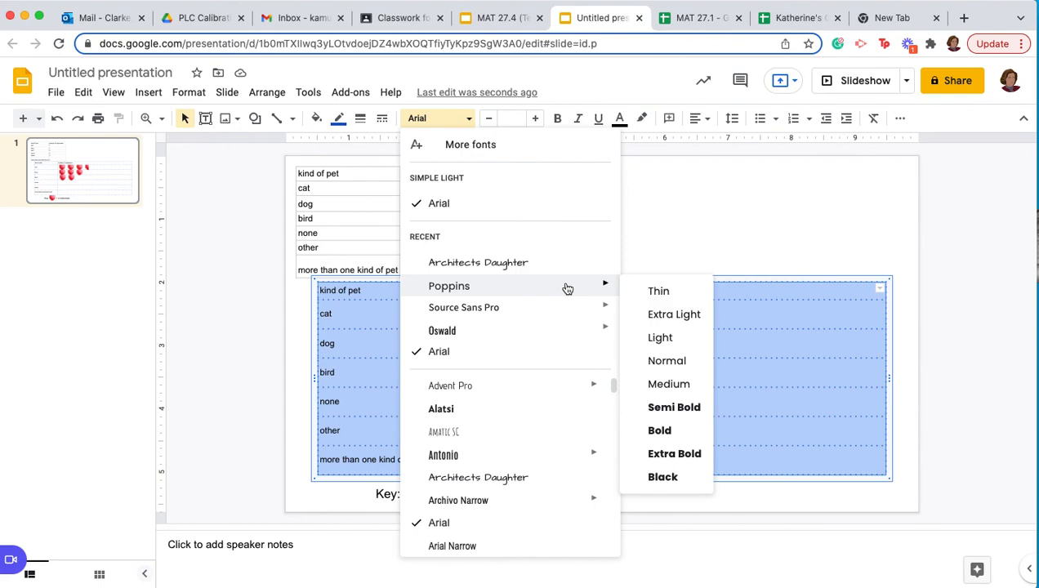
mouse_move(546, 315)
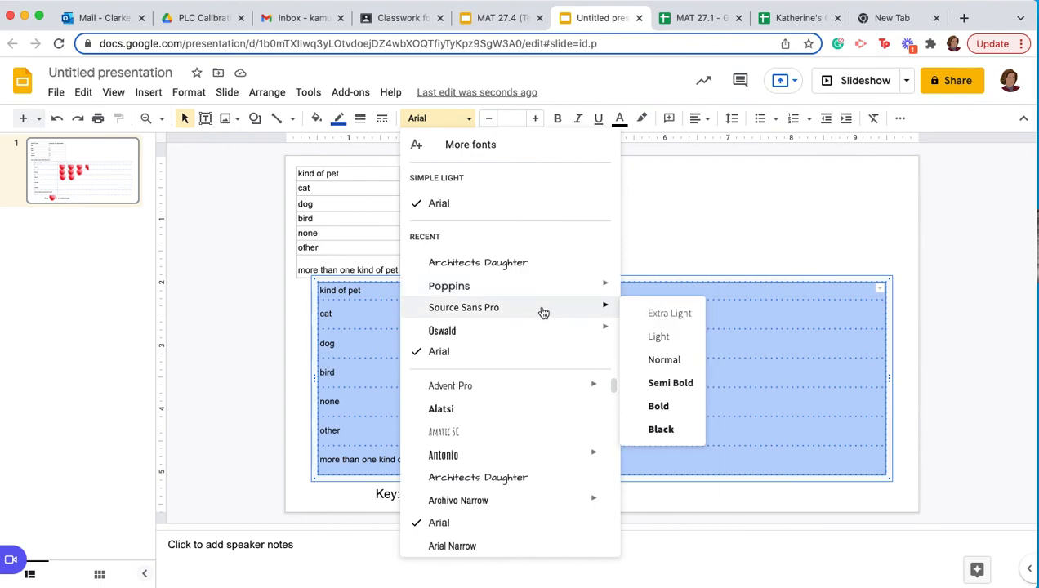
scroll(513, 417, "down", 2)
scroll(531, 433, "down", 1)
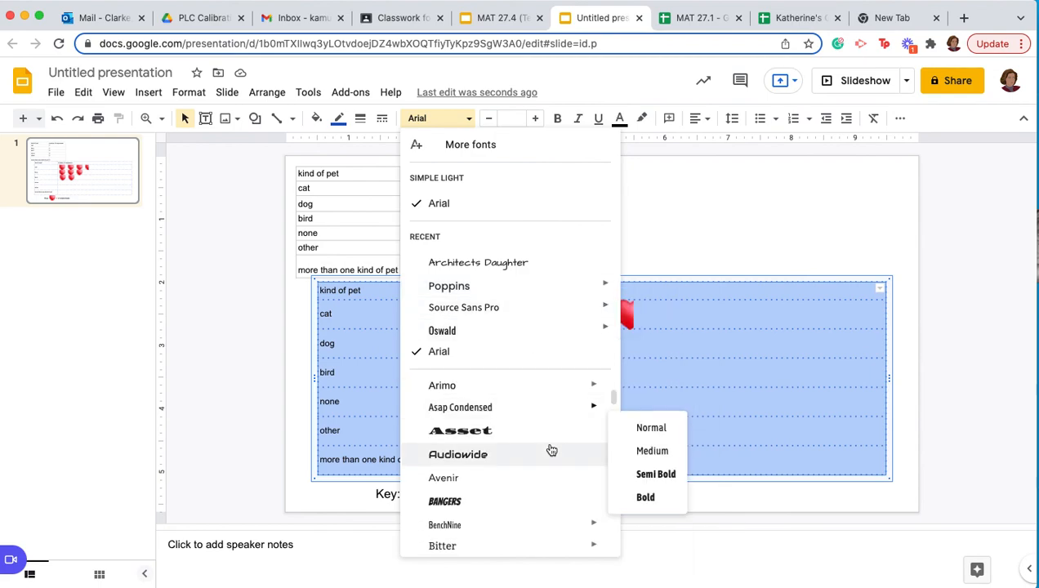